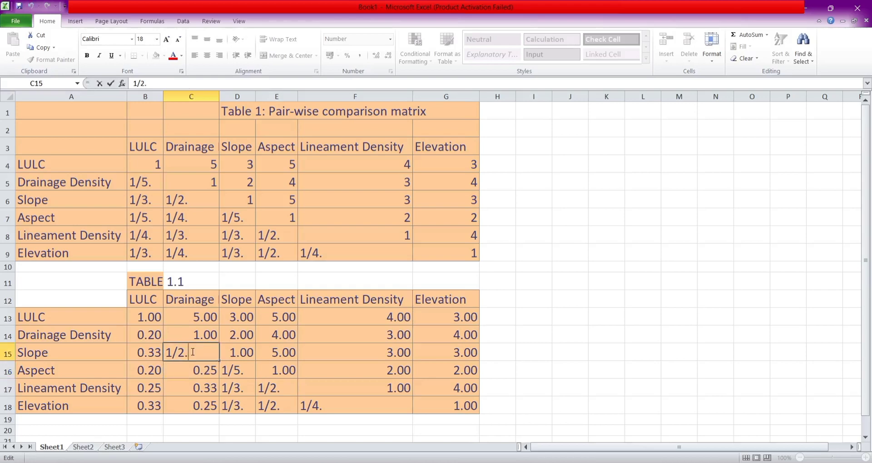
# Step: Convert the text fractions in C15 and D16:D18 of Table 1.1 to decimals by removing their trailing periods
pyautogui.doubleClick(232, 367)
pyautogui.press('BackSpace')
pyautogui.doubleClick(250, 385)
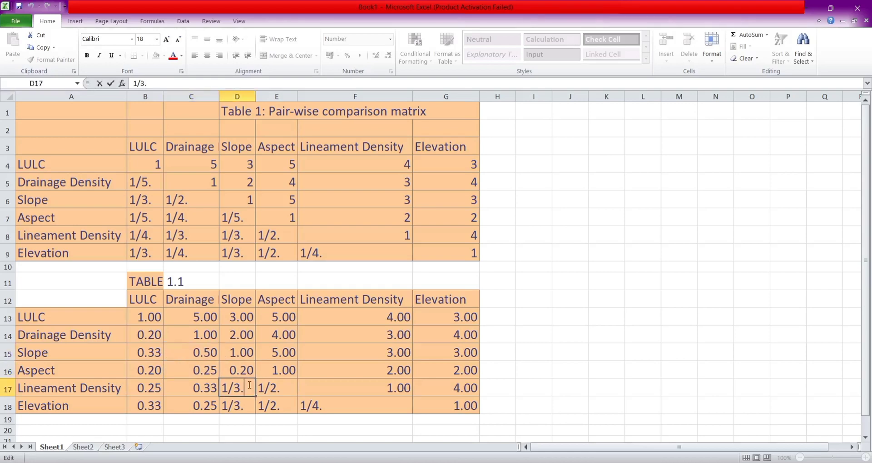
pyautogui.doubleClick(247, 406)
# Step: Convert the text fractions in E17, E18 and F18 of Table 1.1 to decimals by removing their trailing periods
pyautogui.doubleClick(272, 406)
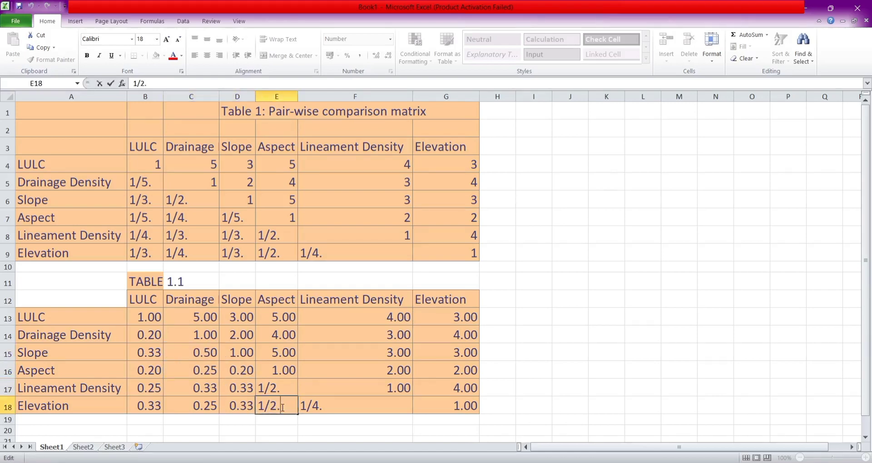
pyautogui.press('BackSpace')
pyautogui.doubleClick(282, 389)
pyautogui.press('BackSpace')
pyautogui.doubleClick(332, 405)
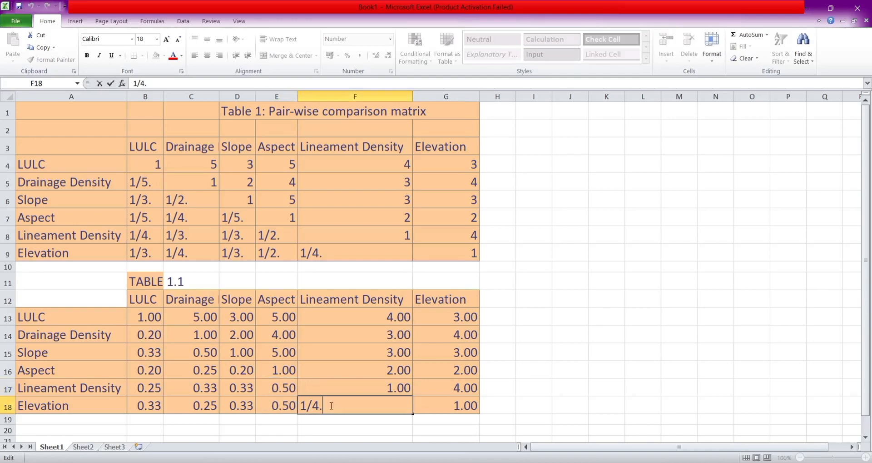
pyautogui.click(347, 362)
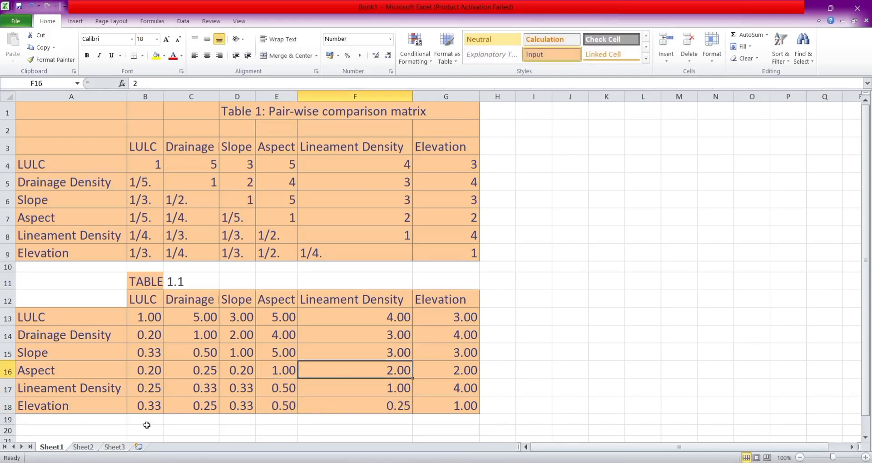
# Step: Total the LULC column of Table 1.1 in cell B19 with a SUM of B13:B18
pyautogui.scroll(-1, 147, 424)
pyautogui.doubleClick(131, 365)
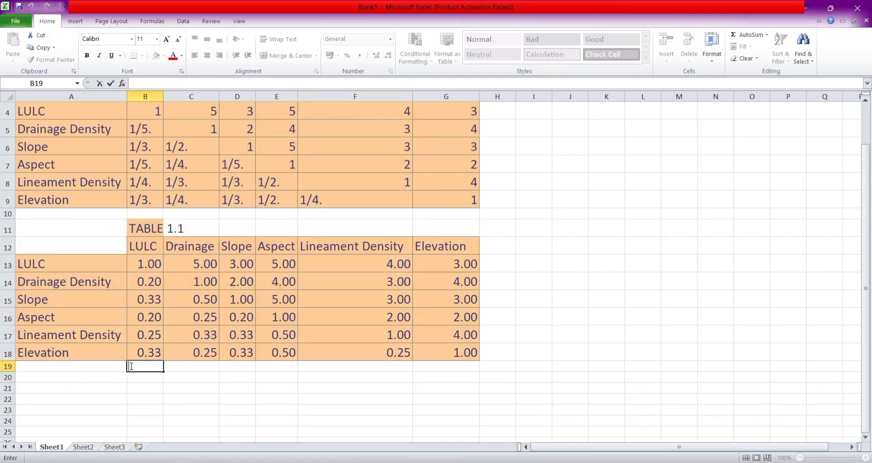
pyautogui.write('=SU')
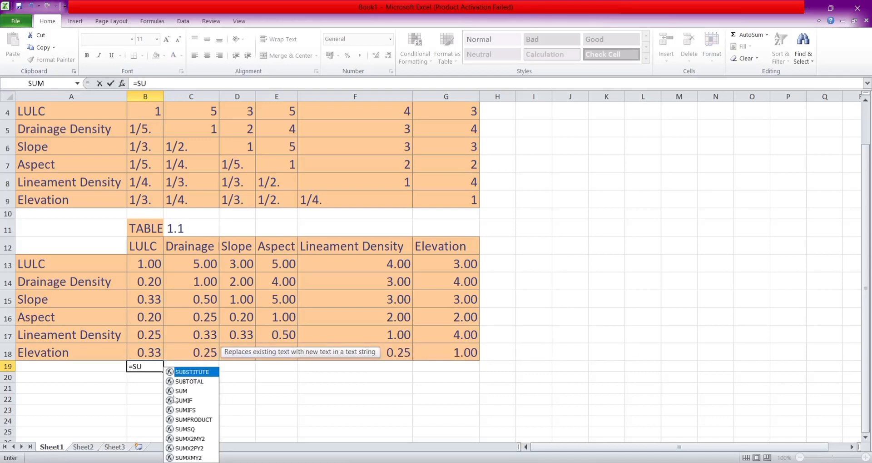
pyautogui.doubleClick(186, 390)
pyautogui.moveTo(139, 261); pyautogui.dragTo(144, 353)
pyautogui.press('Return')
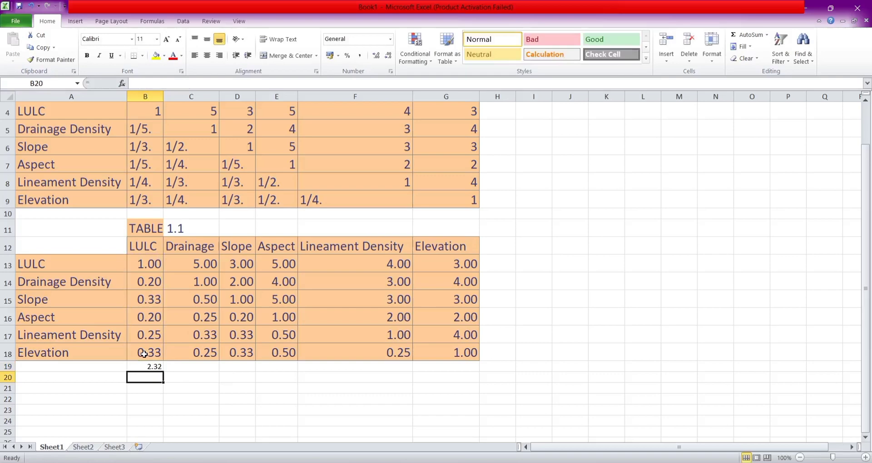
# Step: Total the Drainage column of Table 1.1 in cell C19 with a SUM of C13:C18
pyautogui.click(183, 365)
pyautogui.write('=SUM')
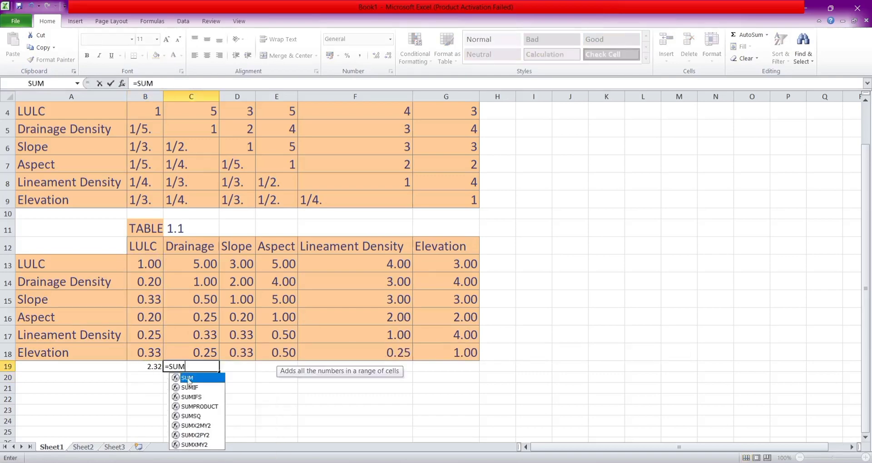
pyautogui.doubleClick(187, 378)
pyautogui.moveTo(200, 264); pyautogui.dragTo(200, 343)
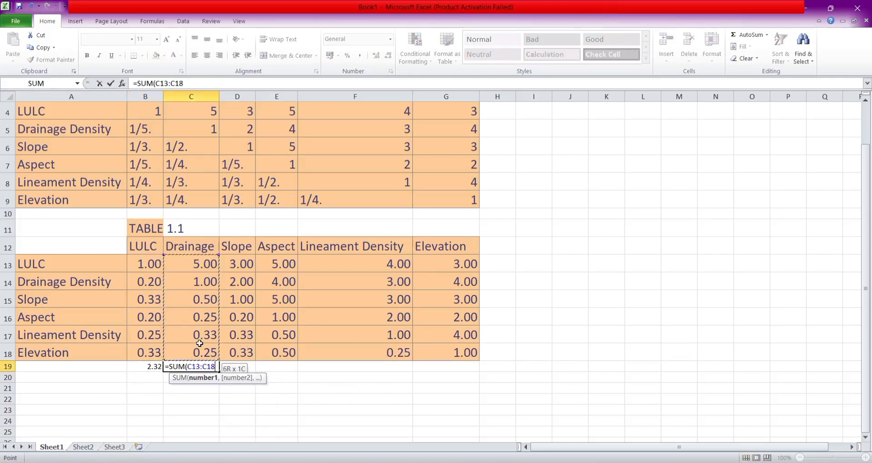
pyautogui.press('Return')
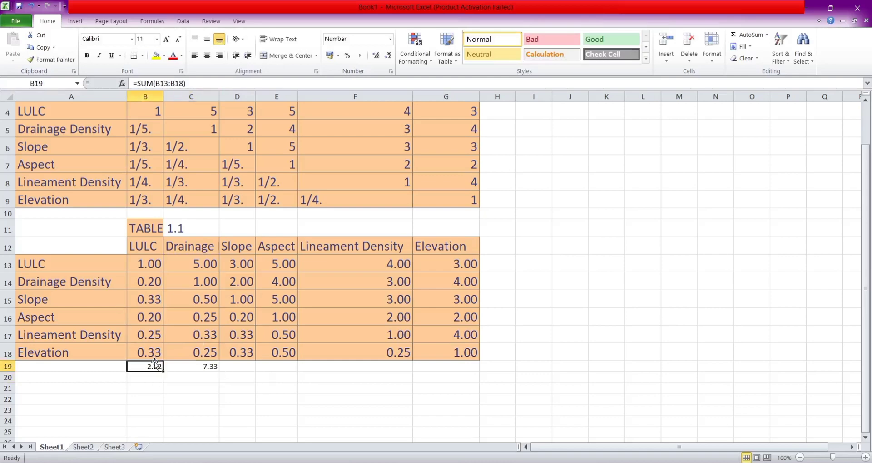
pyautogui.doubleClick(154, 365)
pyautogui.click(196, 408)
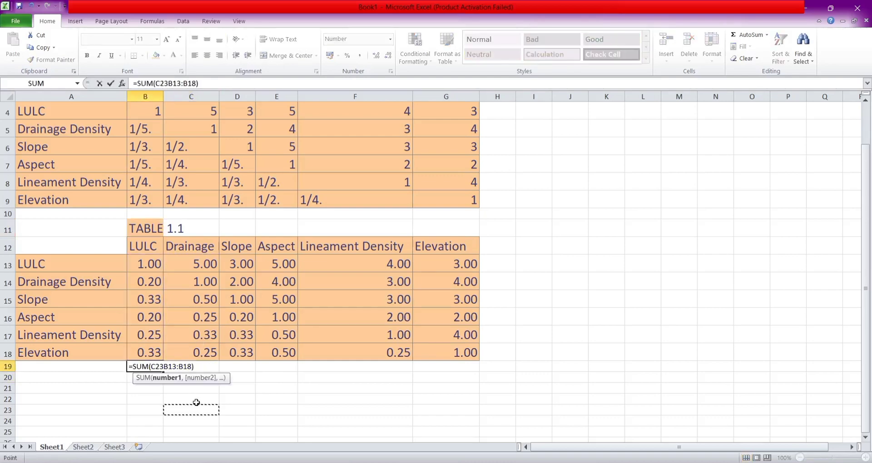
pyautogui.press('BackSpace')
pyautogui.press('BackSpace')
pyautogui.press('BackSpace')
pyautogui.click(145, 266)
pyautogui.press('BackSpace')
pyautogui.press('BackSpace')
pyautogui.press('BackSpace')
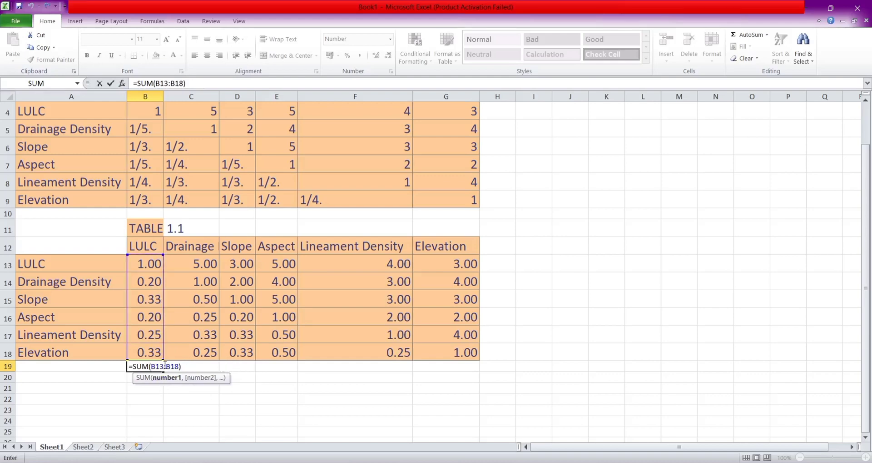
pyautogui.press('Return')
# Step: Total the Slope column of Table 1.1 in cell D19 with a SUM of D13:D18
pyautogui.click(242, 364)
pyautogui.write('=SUM')
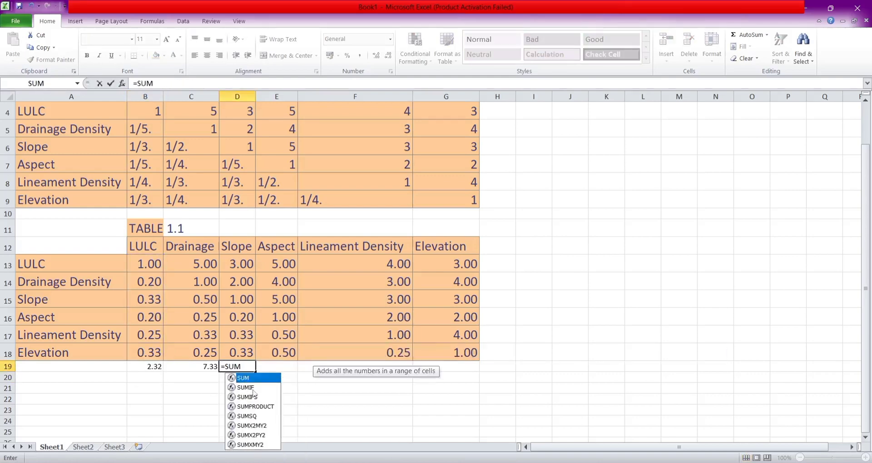
pyautogui.doubleClick(254, 380)
pyautogui.moveTo(241, 263); pyautogui.dragTo(241, 349)
pyautogui.press('Return')
# Step: Total the Aspect column of Table 1.1 in cell E19 with a SUM of E13:E18
pyautogui.click(272, 366)
pyautogui.write('=SUM')
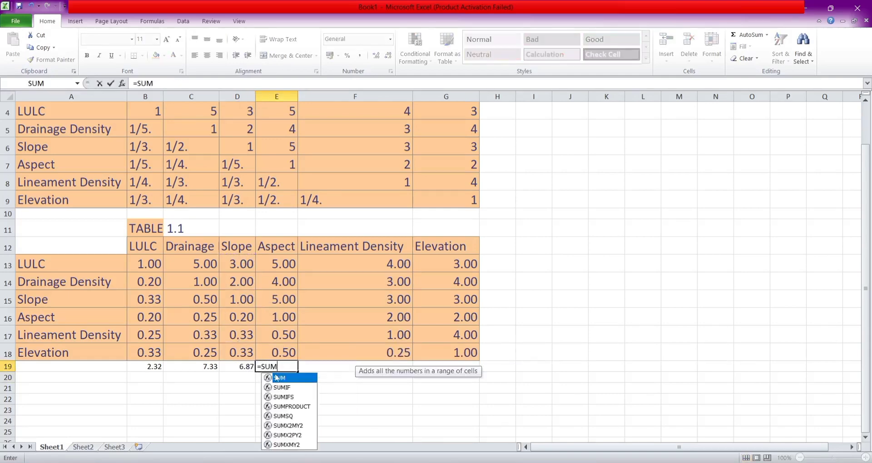
pyautogui.doubleClick(276, 377)
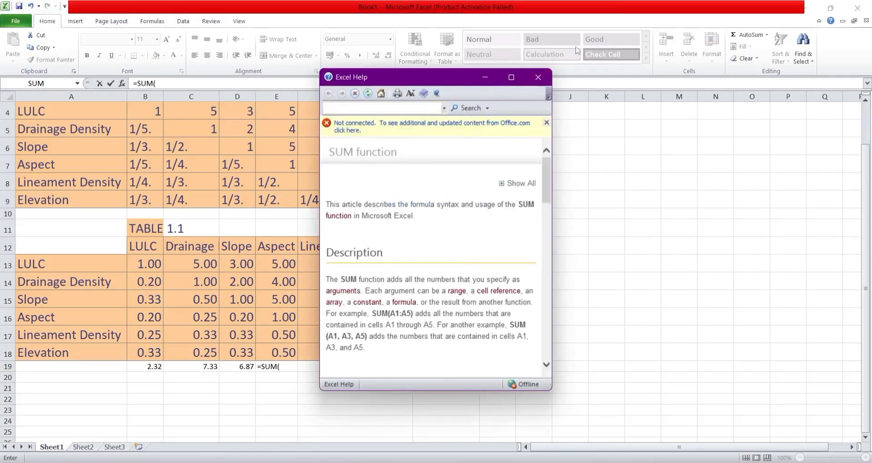
pyautogui.click(546, 79)
pyautogui.moveTo(273, 261); pyautogui.dragTo(272, 343)
pyautogui.press('Return')
# Step: Total the Lineament Density column of Table 1.1 in cell F19 with a SUM of F13:F18
pyautogui.click(345, 366)
pyautogui.write('=SUM')
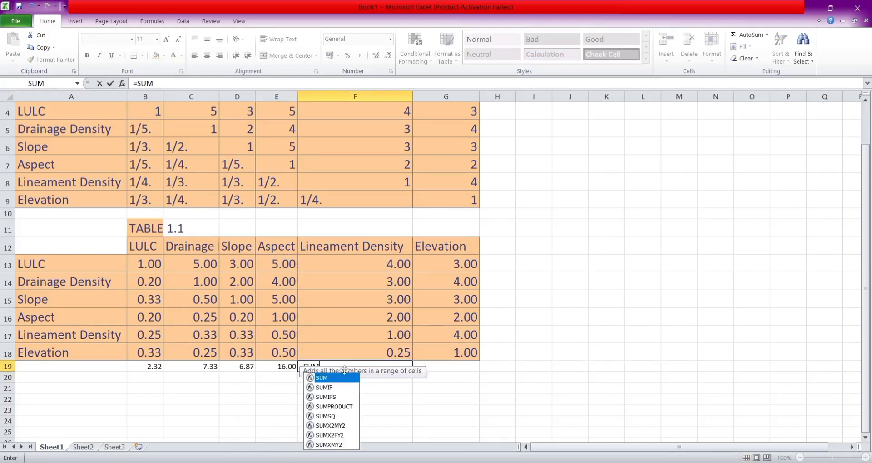
pyautogui.doubleClick(350, 378)
pyautogui.moveTo(382, 262); pyautogui.dragTo(379, 347)
pyautogui.press('Return')
# Step: Total the Elevation column of Table 1.1 in cell G19 with a SUM of G13:G18
pyautogui.press('Right')
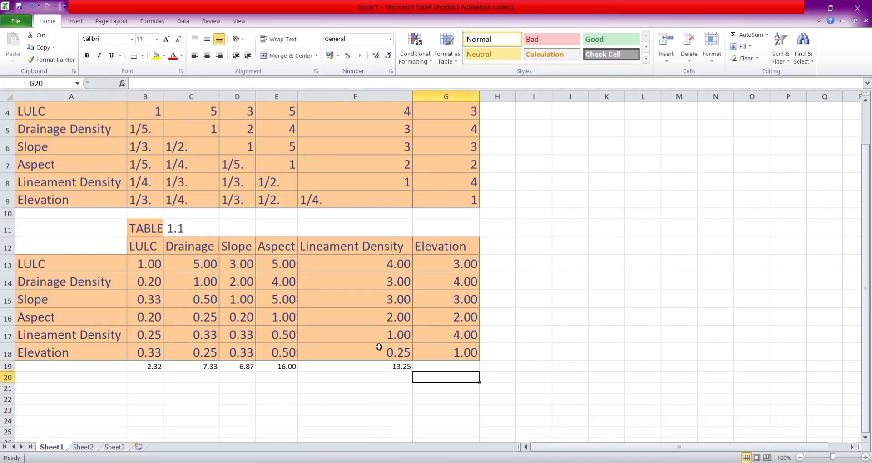
pyautogui.press('Up')
pyautogui.doubleClick(430, 364)
pyautogui.write('=SUM')
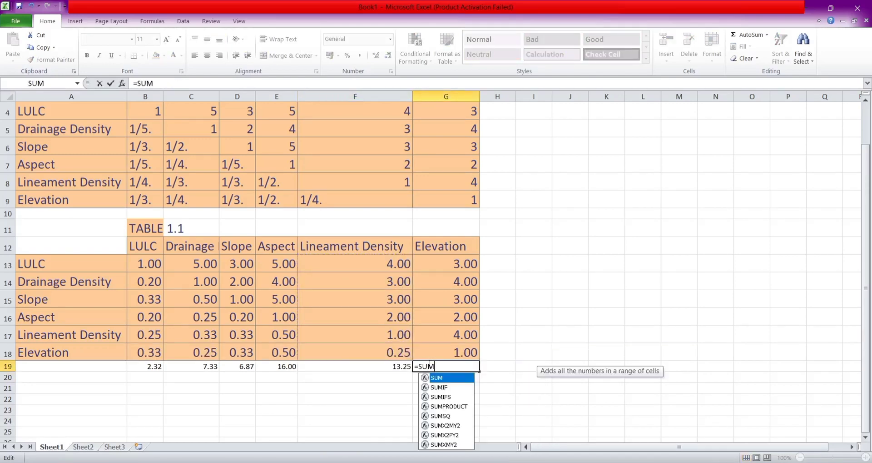
pyautogui.doubleClick(432, 378)
pyautogui.moveTo(428, 262); pyautogui.dragTo(432, 352)
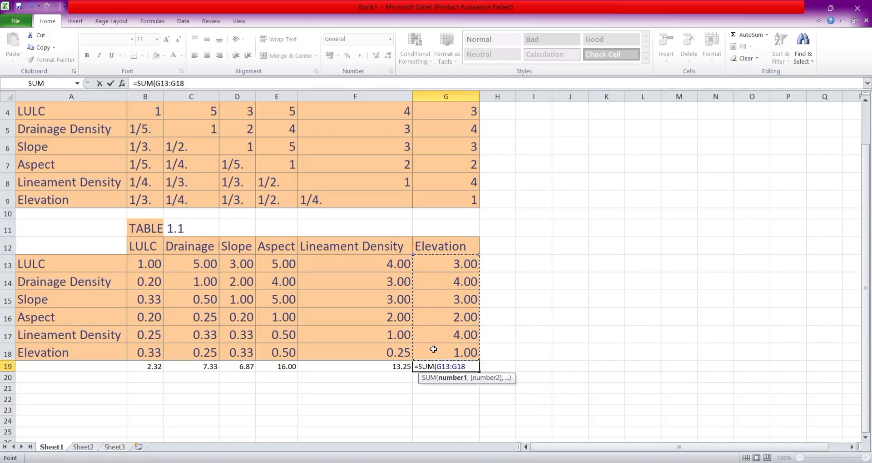
pyautogui.press('Return')
# Step: Set the font size of the column totals in B19:G19 to 18
pyautogui.moveTo(145, 366); pyautogui.dragTo(433, 365)
pyautogui.click(156, 39)
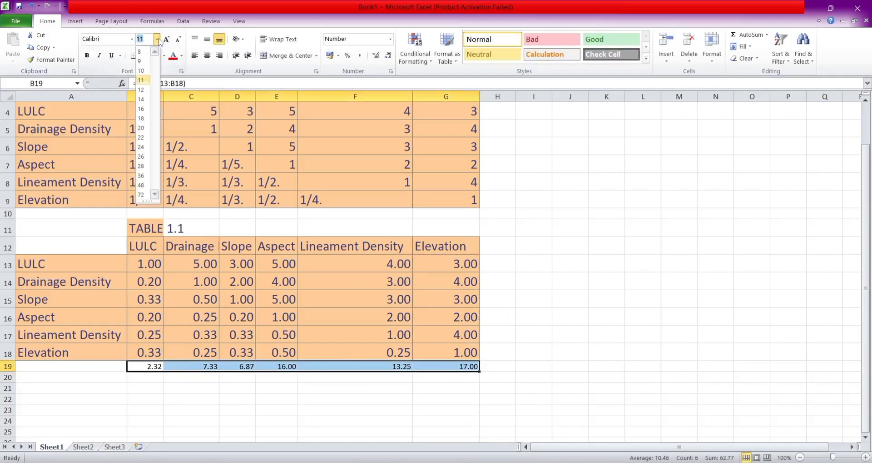
pyautogui.click(141, 118)
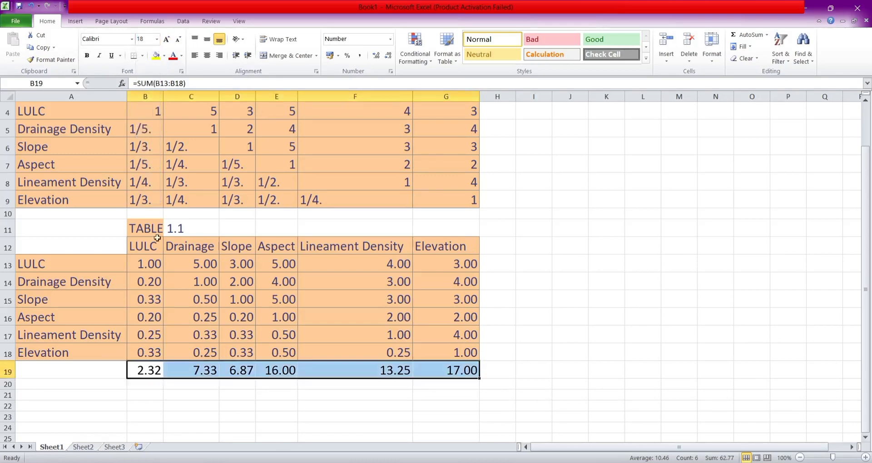
# Step: Enter the title "TABLE 2: NORMALIZATION" in cell A21 below Table 1.1
pyautogui.click(111, 398)
pyautogui.scroll(-1, 111, 399)
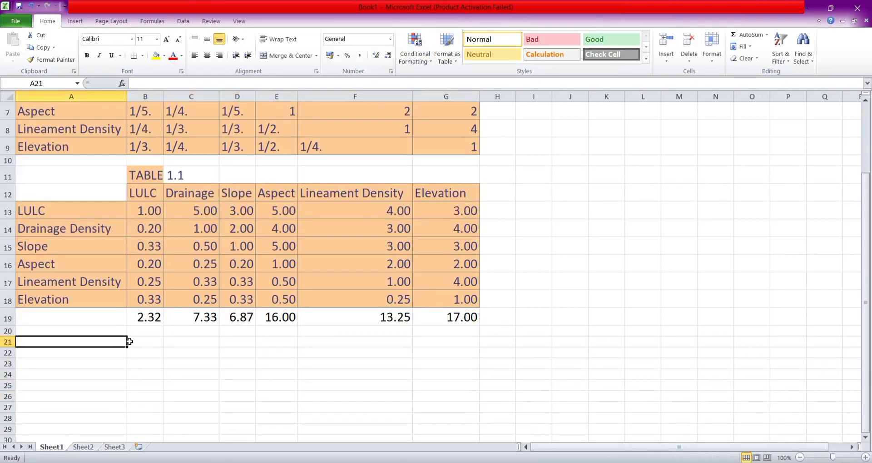
pyautogui.write('TABLE 2:')
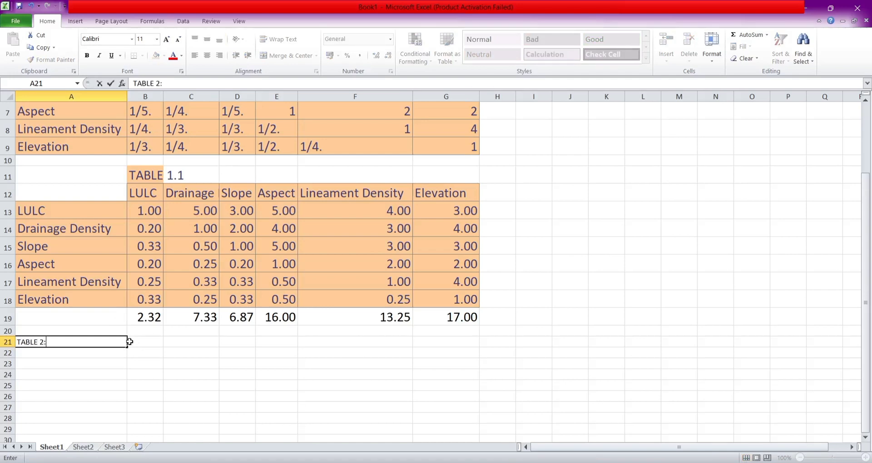
pyautogui.write(' NORMALIZti')
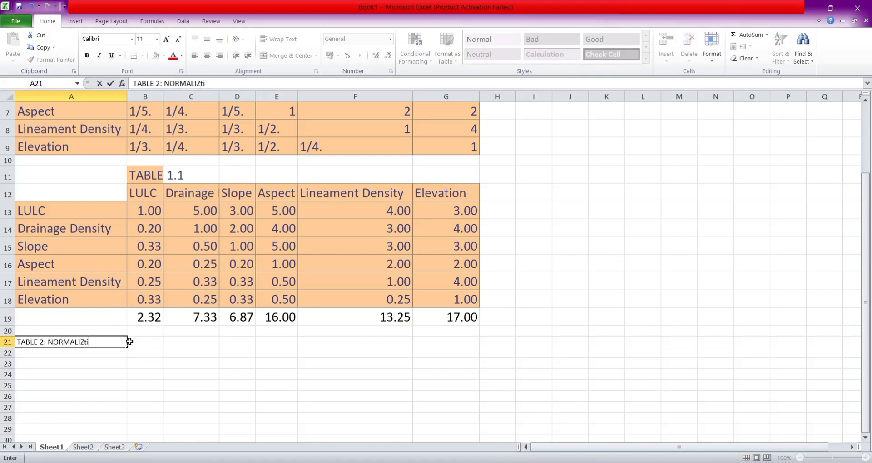
pyautogui.write('on')
pyautogui.write('ION')
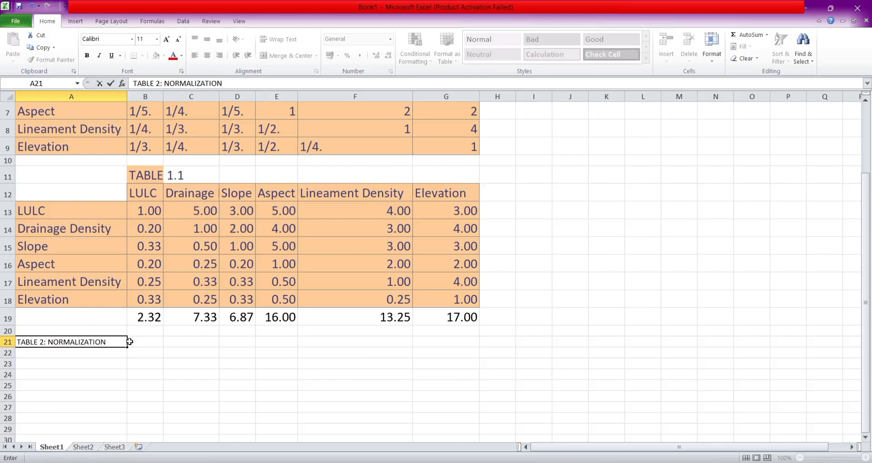
# Step: Set the font size of the Table 2 title text in A21 to 18
pyautogui.click(157, 39)
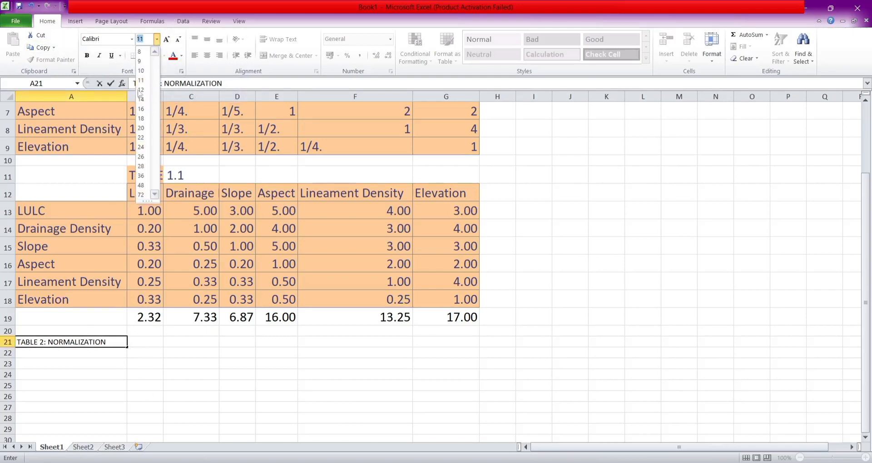
pyautogui.click(141, 118)
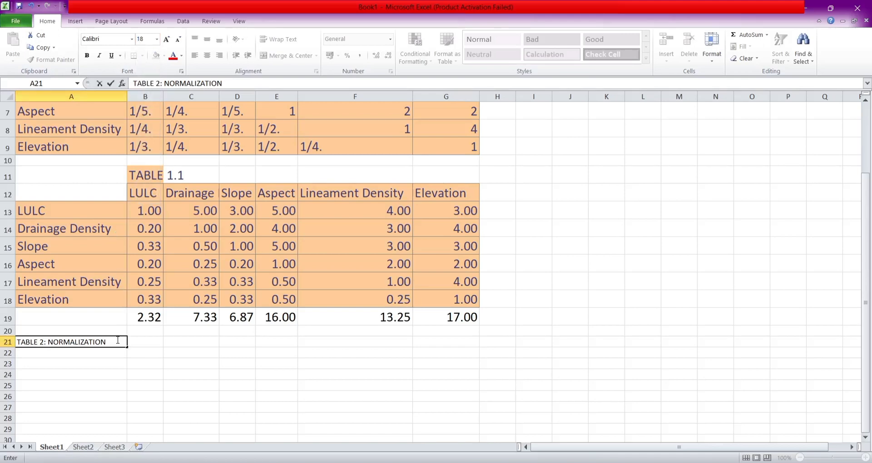
pyautogui.moveTo(118, 340); pyautogui.dragTo(17, 341)
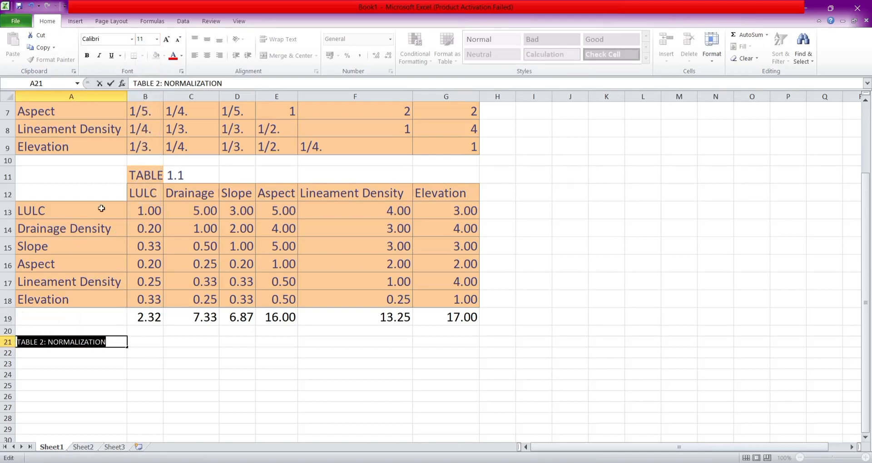
pyautogui.click(157, 39)
pyautogui.click(142, 119)
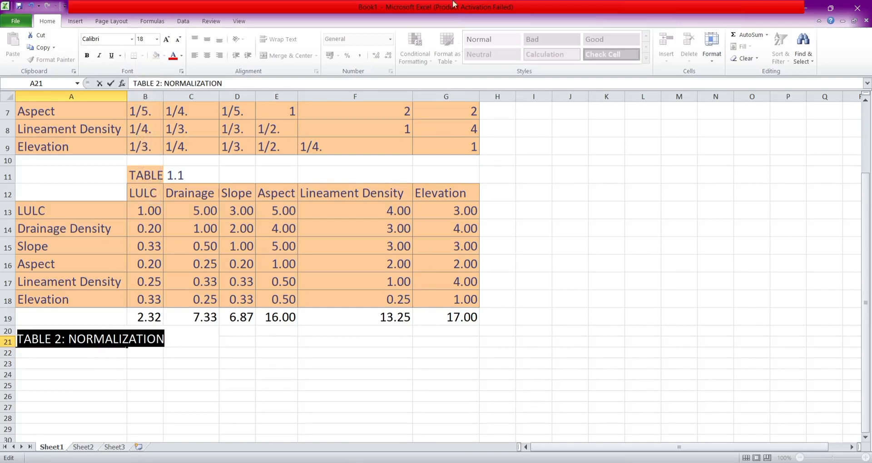
# Step: Copy the row labels in A13:A18 of Table 1.1 to Table 2, starting at cell A23
pyautogui.moveTo(64, 208); pyautogui.dragTo(55, 300)
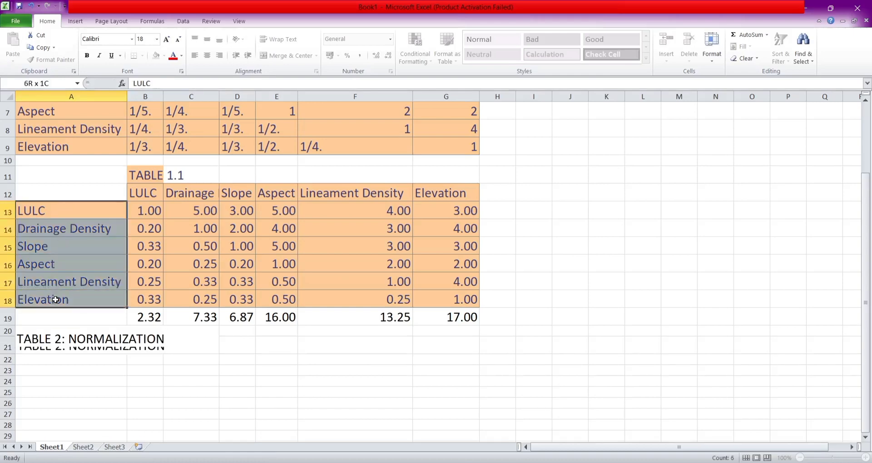
pyautogui.hotkey('ctrl', 'c')
pyautogui.click(48, 368)
pyautogui.hotkey('ctrl', 'v')
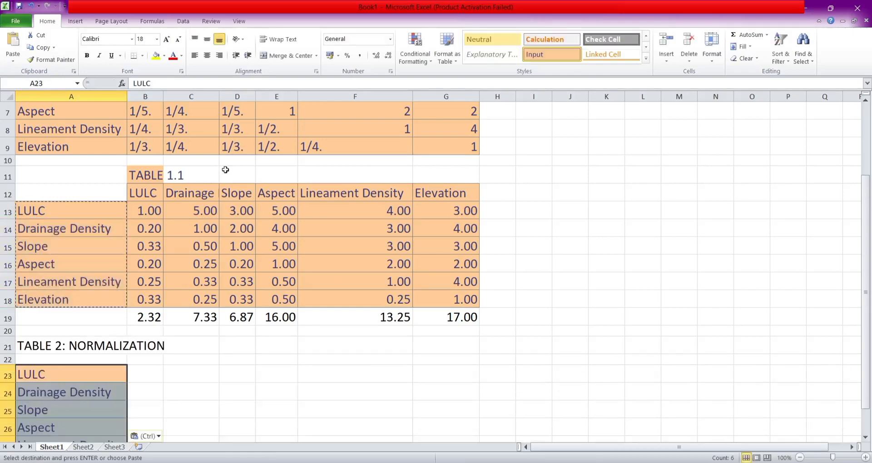
# Step: Copy the column headers in B12:G12 of Table 1.1 to Table 2, starting at cell B22
pyautogui.moveTo(150, 191); pyautogui.dragTo(416, 191)
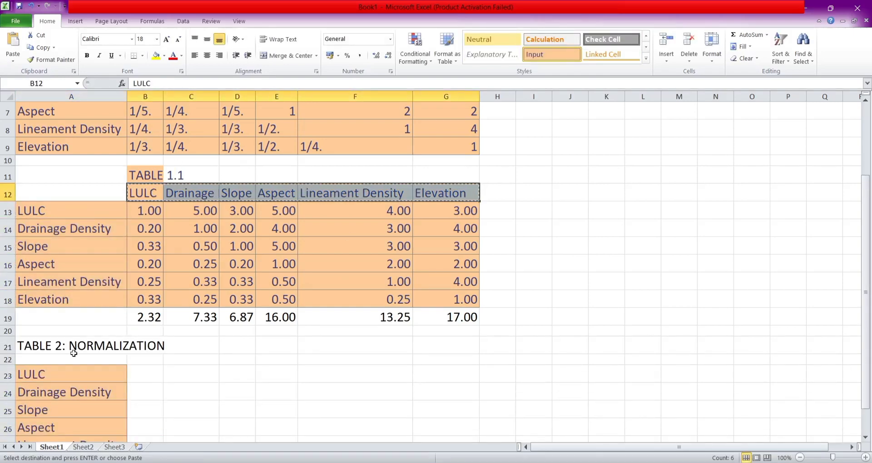
pyautogui.hotkey('ctrl', 'c')
pyautogui.click(131, 356)
pyautogui.hotkey('ctrl', 'v')
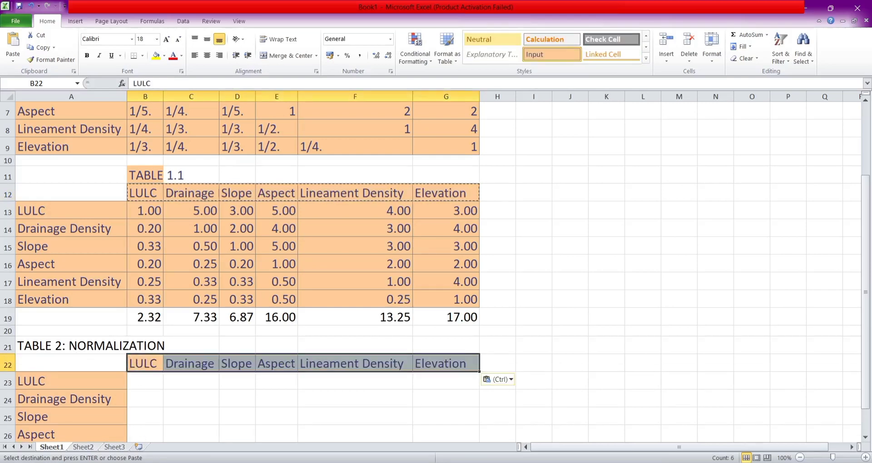
# Step: Enter the formula =B13/B19 in B23 to normalize the first LULC value in Table 2
pyautogui.click(137, 385)
pyautogui.write('=')
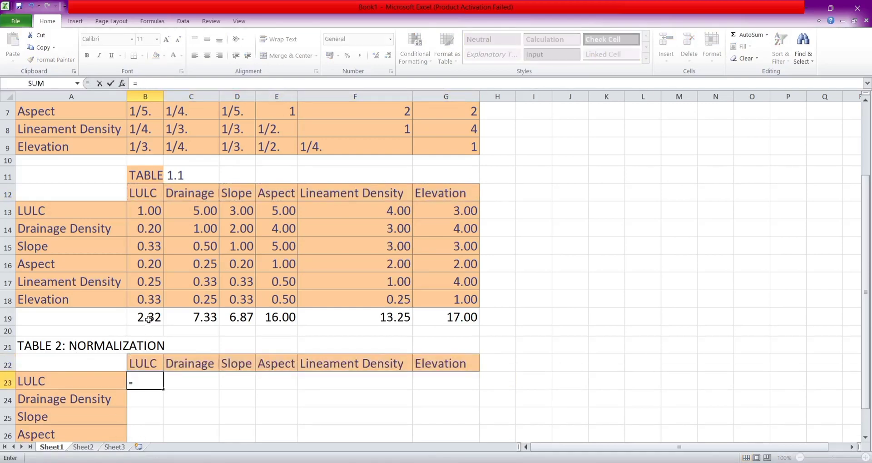
pyautogui.click(146, 210)
pyautogui.write('/')
pyautogui.click(146, 312)
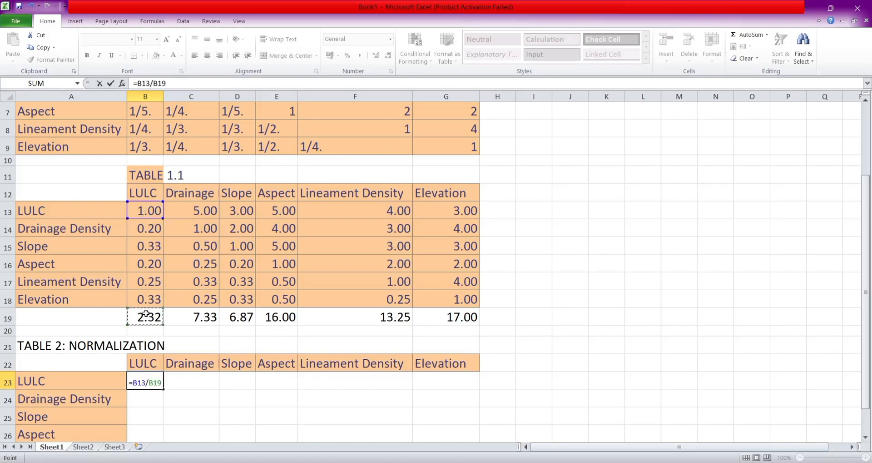
pyautogui.press('Return')
# Step: Lock the row of the numerator in the B23 formula so it reads =B$13/B19
pyautogui.doubleClick(148, 382)
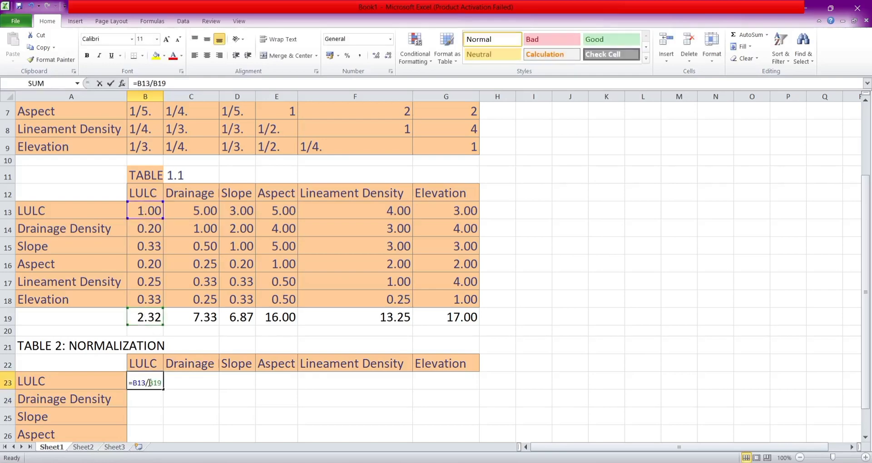
pyautogui.click(142, 83)
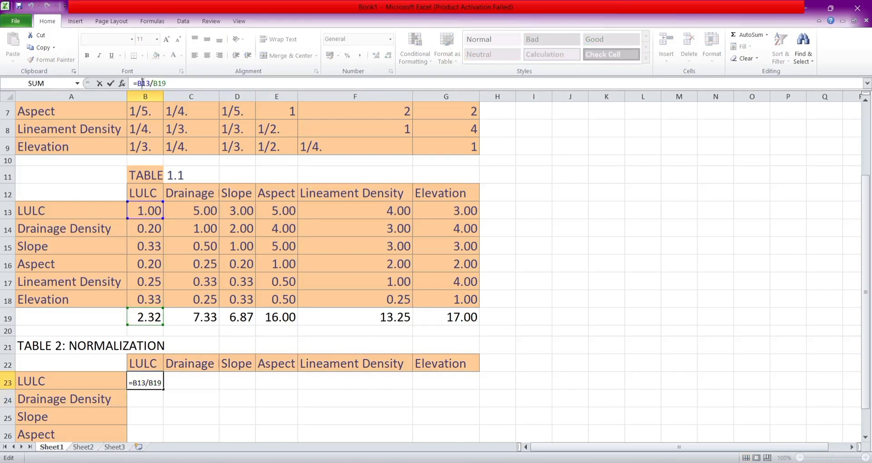
pyautogui.press('Return')
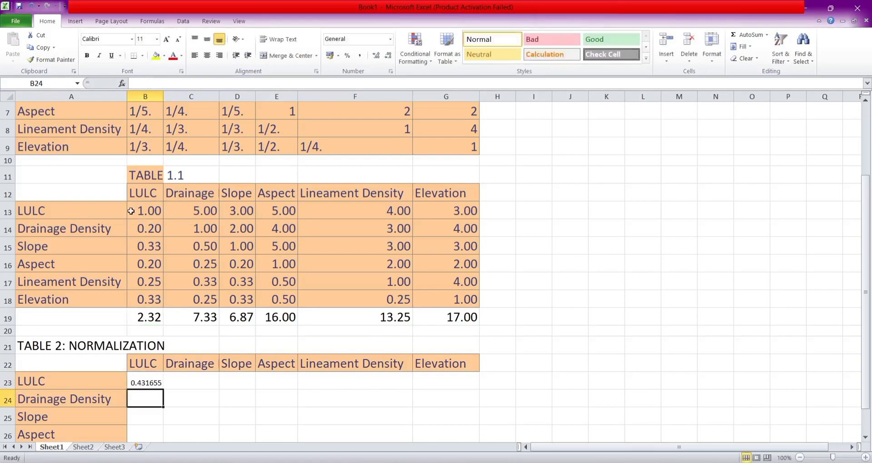
# Step: Try to fill the formula in B23 down through B28, undoing each fill
pyautogui.click(156, 382)
pyautogui.scroll(-1, 156, 359)
pyautogui.moveTo(162, 336); pyautogui.dragTo(156, 423)
pyautogui.click(168, 345)
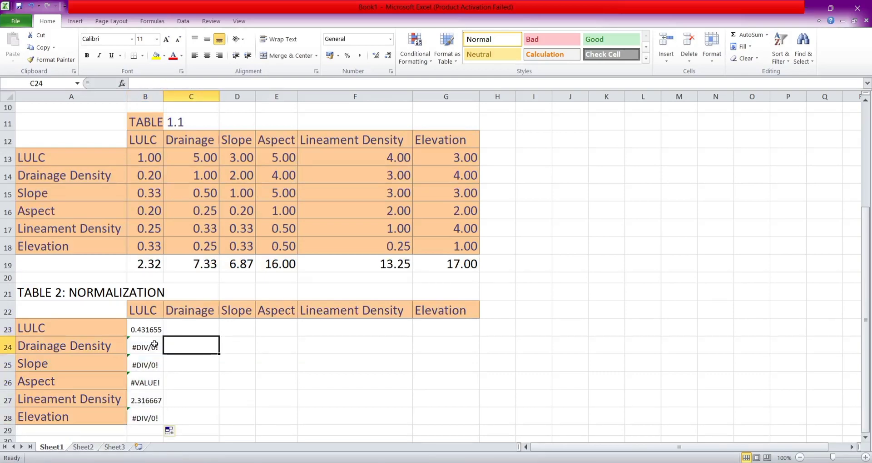
pyautogui.hotkey('ctrl', 'z')
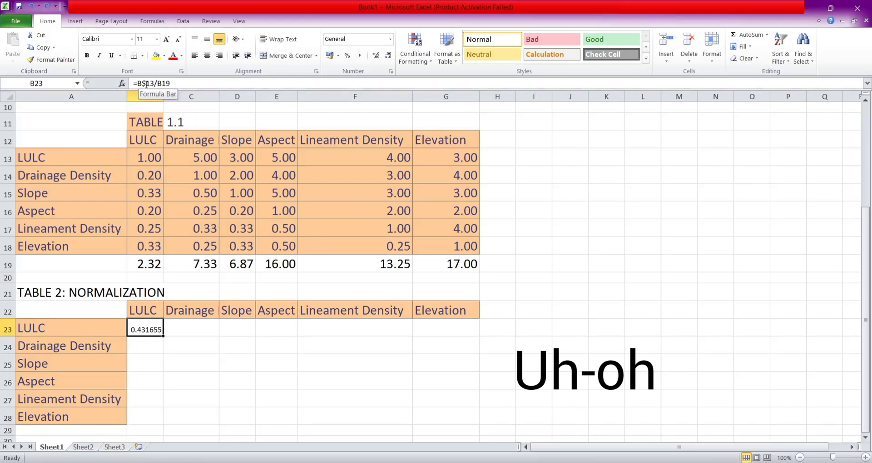
pyautogui.doubleClick(147, 326)
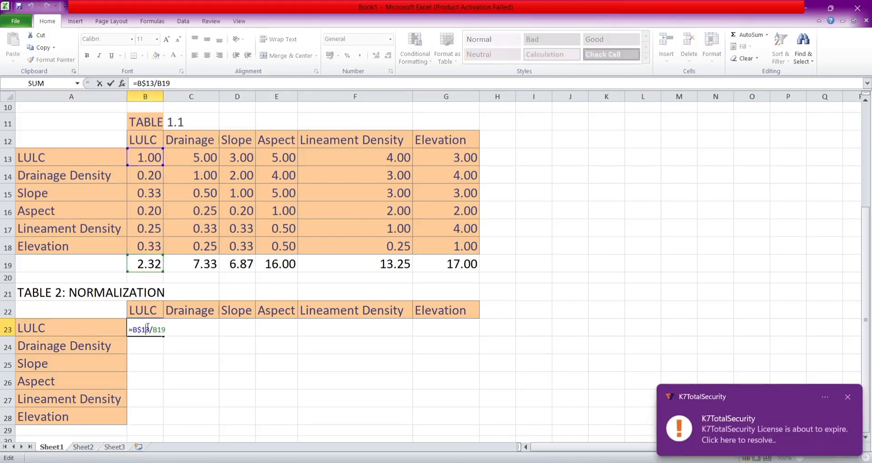
pyautogui.moveTo(163, 335); pyautogui.dragTo(148, 423)
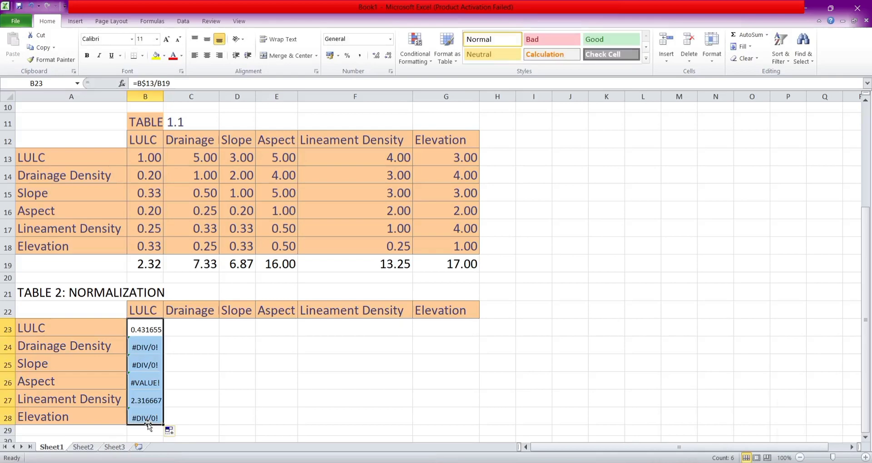
pyautogui.hotkey('ctrl', 'z')
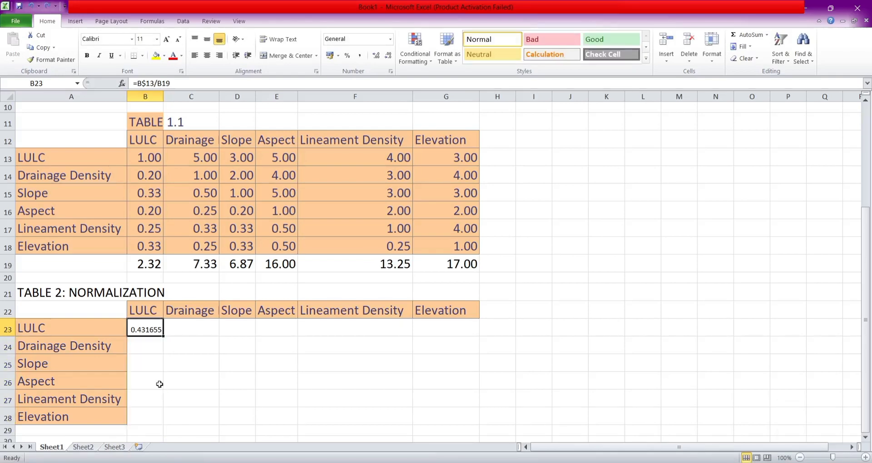
pyautogui.click(207, 340)
pyautogui.click(159, 329)
pyautogui.moveTo(163, 337); pyautogui.dragTo(149, 422)
pyautogui.hotkey('ctrl', 'z')
# Step: Enter the formula =B$14/B19 in B24 for the Drainage Density row of Table 2
pyautogui.click(149, 344)
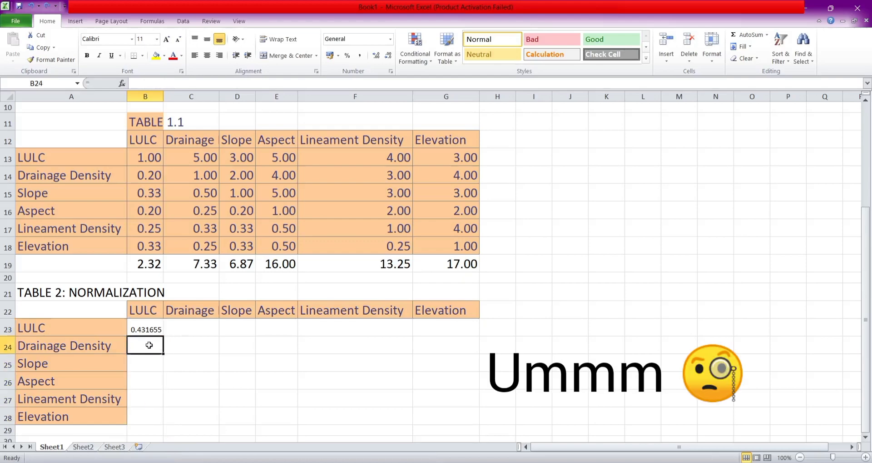
pyautogui.write('=')
pyautogui.click(143, 172)
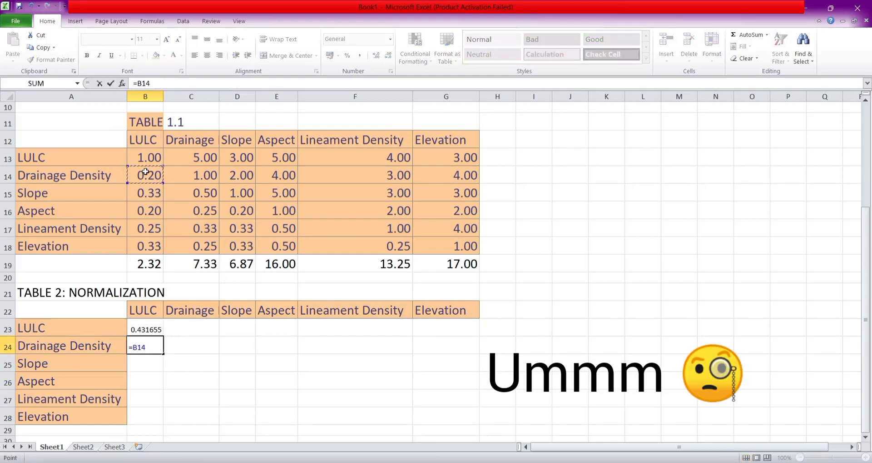
pyautogui.write('/')
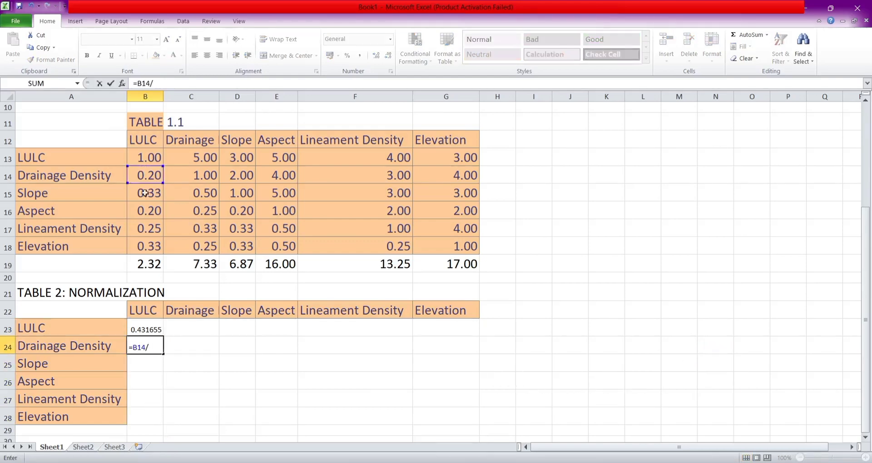
pyautogui.click(146, 264)
pyautogui.click(144, 84)
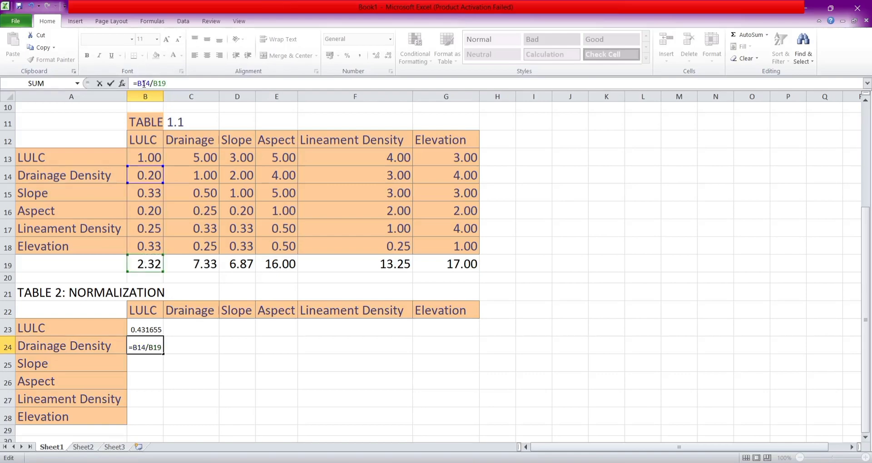
pyautogui.press('Return')
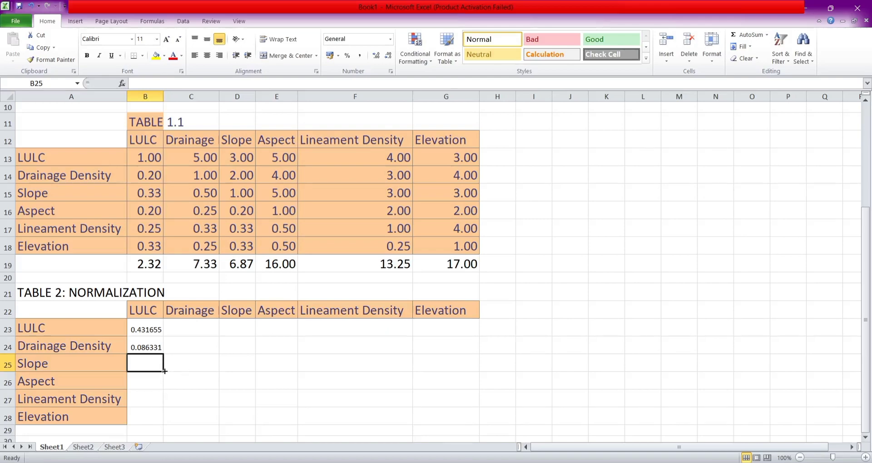
# Step: Try to fill the LULC column of Table 2 down to B28 from B25 and from B24, undoing each fill
pyautogui.moveTo(164, 371); pyautogui.dragTo(166, 417)
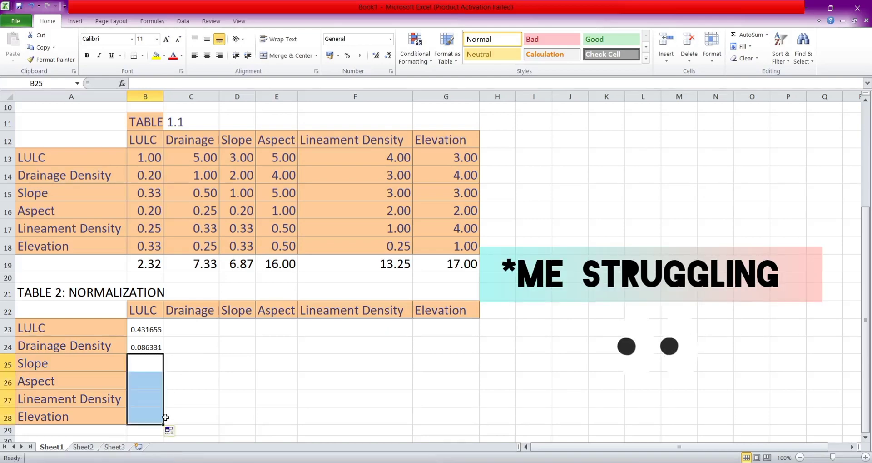
pyautogui.hotkey('ctrl', 'z')
pyautogui.click(150, 347)
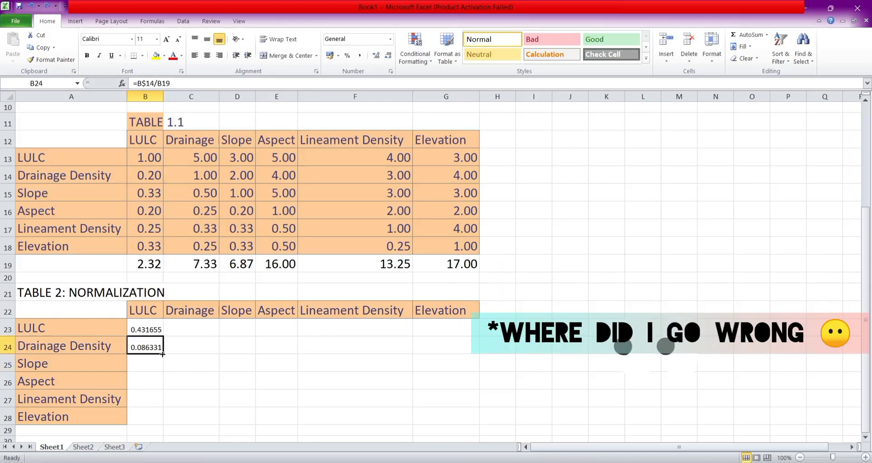
pyautogui.moveTo(163, 354); pyautogui.dragTo(165, 419)
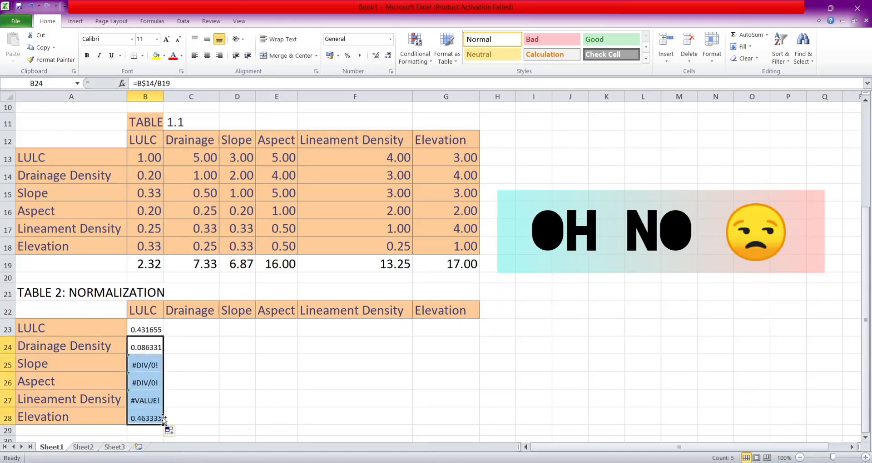
pyautogui.hotkey('ctrl', 'z')
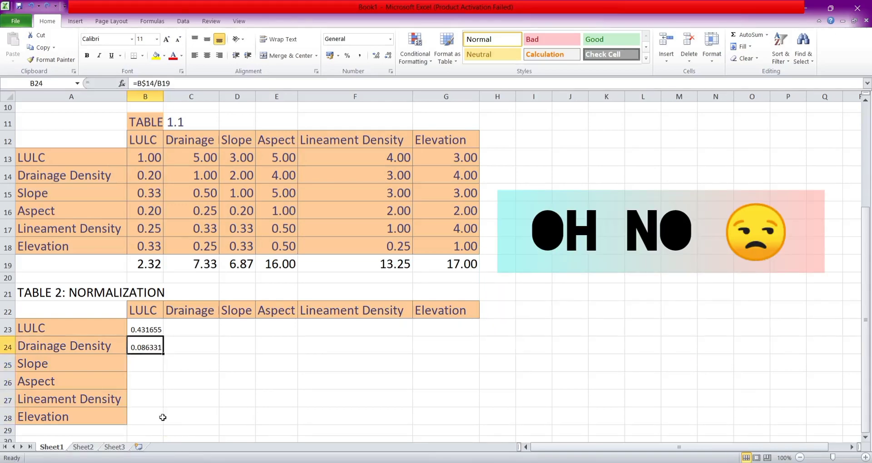
# Step: Change the B24 formula to =B14/B$19 and fill it down through B28
pyautogui.click(146, 84)
pyautogui.press('BackSpace')
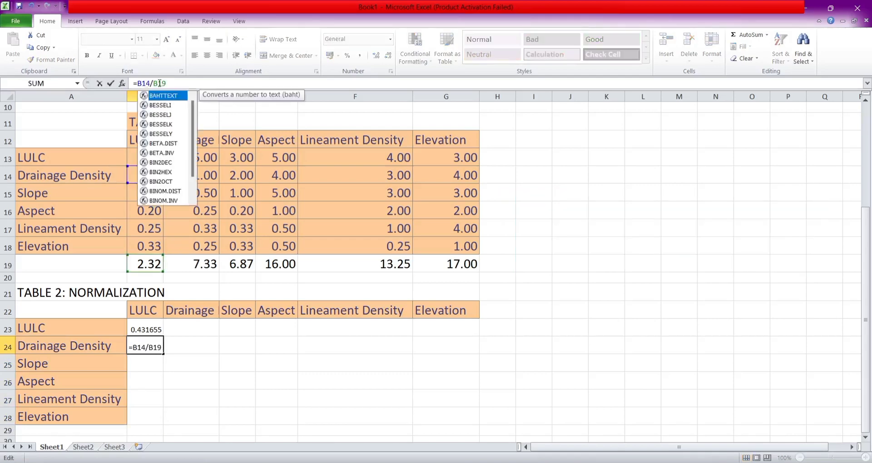
pyautogui.click(159, 83)
pyautogui.write('$')
pyautogui.press('Return')
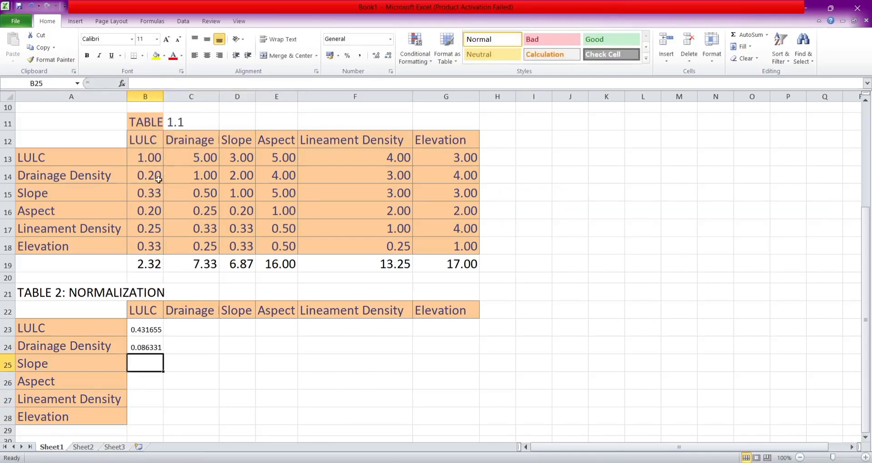
pyautogui.click(142, 341)
pyautogui.moveTo(162, 354); pyautogui.dragTo(164, 420)
# Step: Normalize the Drainage column of Table 2 with =C13/C$19 in C23, filled down through C28
pyautogui.click(181, 326)
pyautogui.write('=')
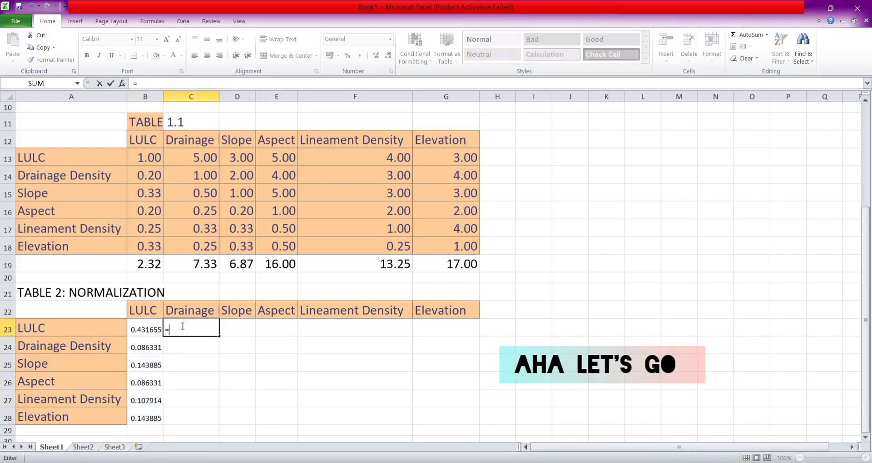
pyautogui.click(193, 157)
pyautogui.write('/')
pyautogui.click(197, 263)
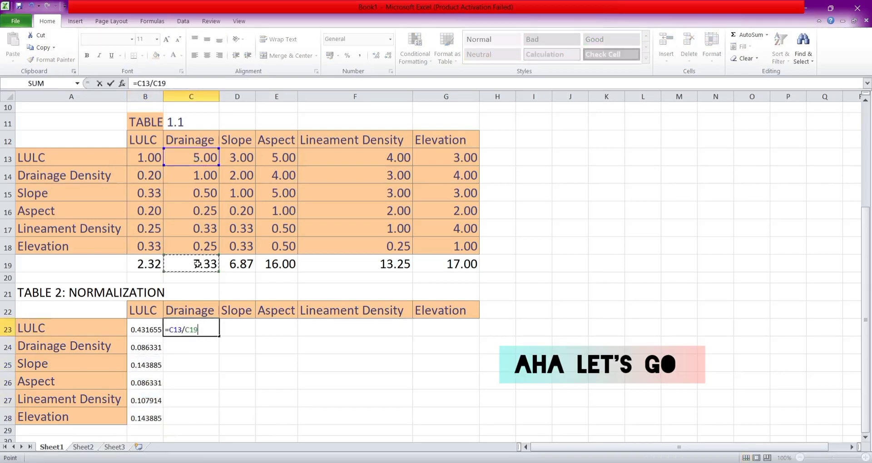
pyautogui.click(159, 84)
pyautogui.write('$')
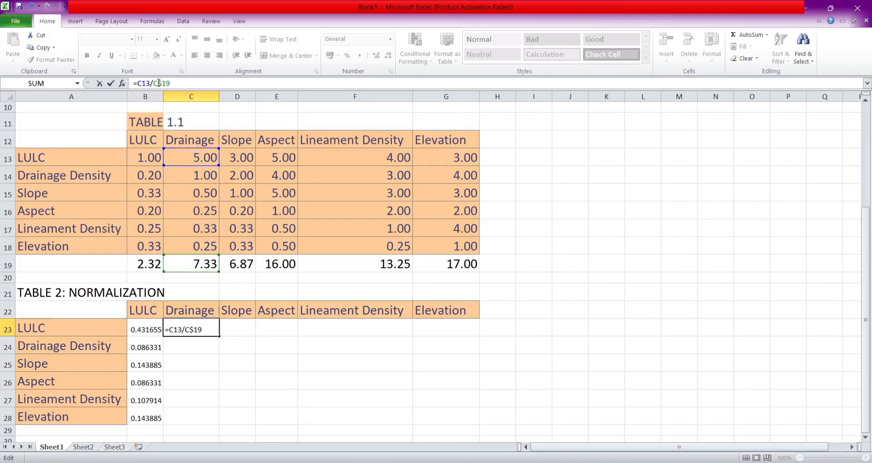
pyautogui.press('Return')
pyautogui.click(191, 326)
pyautogui.moveTo(219, 336); pyautogui.dragTo(220, 424)
# Step: Normalize the Slope column of Table 2 with =D13/D$19 in D23, filled down through D28
pyautogui.click(235, 327)
pyautogui.write('=')
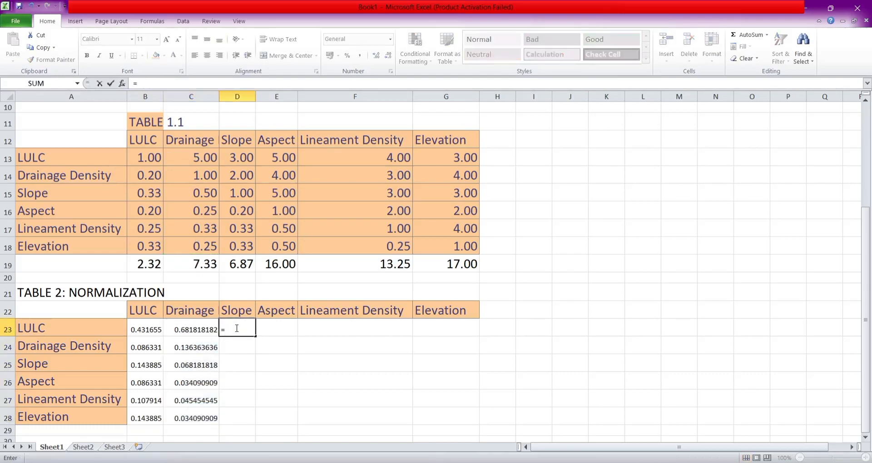
pyautogui.click(237, 155)
pyautogui.write('/')
pyautogui.click(242, 265)
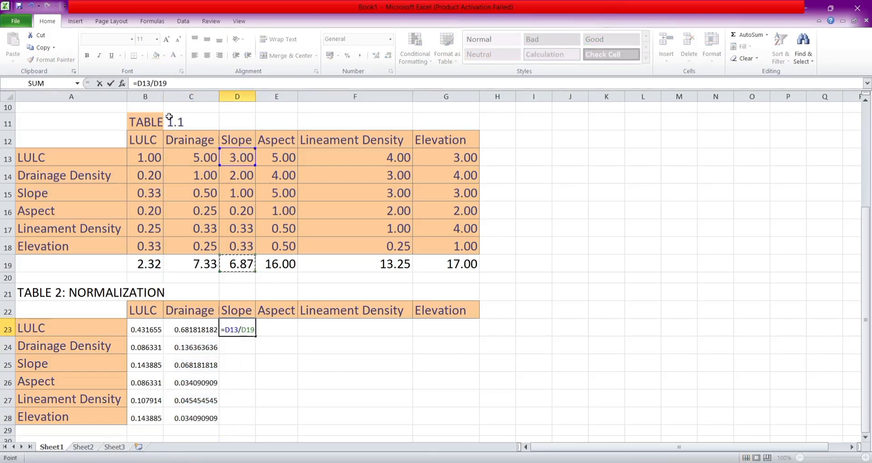
pyautogui.click(159, 83)
pyautogui.write('$')
pyautogui.press('Return')
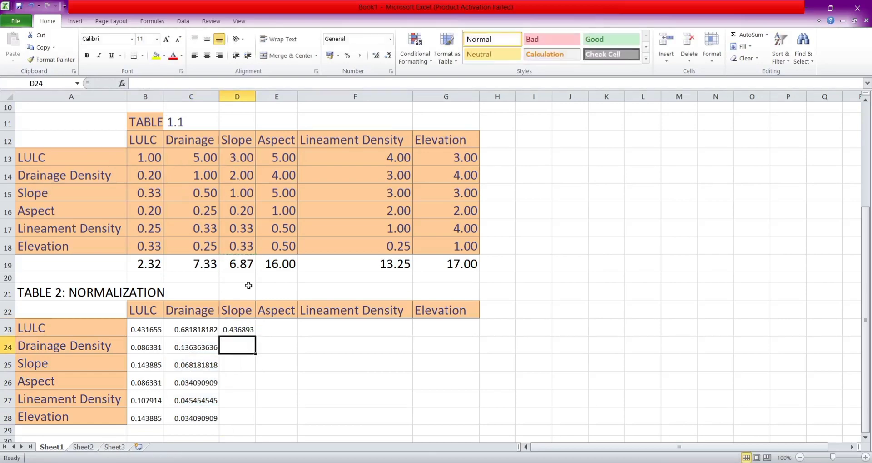
pyautogui.click(247, 327)
pyautogui.moveTo(254, 335); pyautogui.dragTo(254, 423)
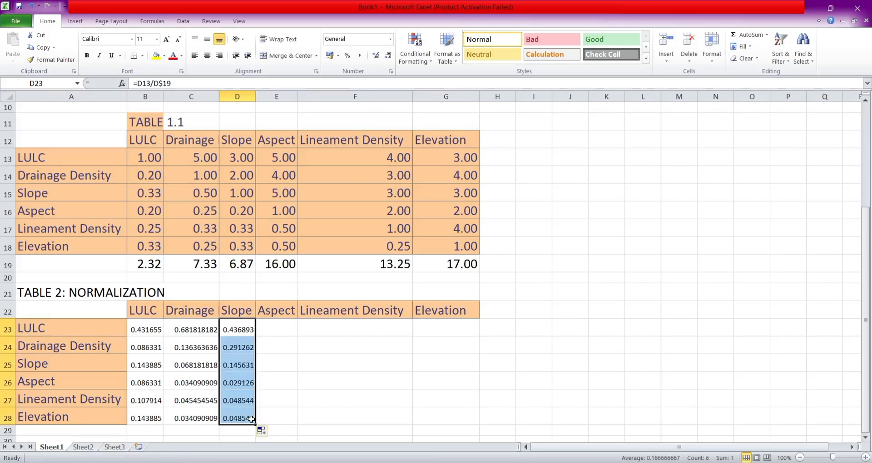
# Step: Normalize the Aspect column of Table 2 with =E13/E$19 in E23, filled down through E28
pyautogui.click(276, 334)
pyautogui.write('=')
pyautogui.click(274, 156)
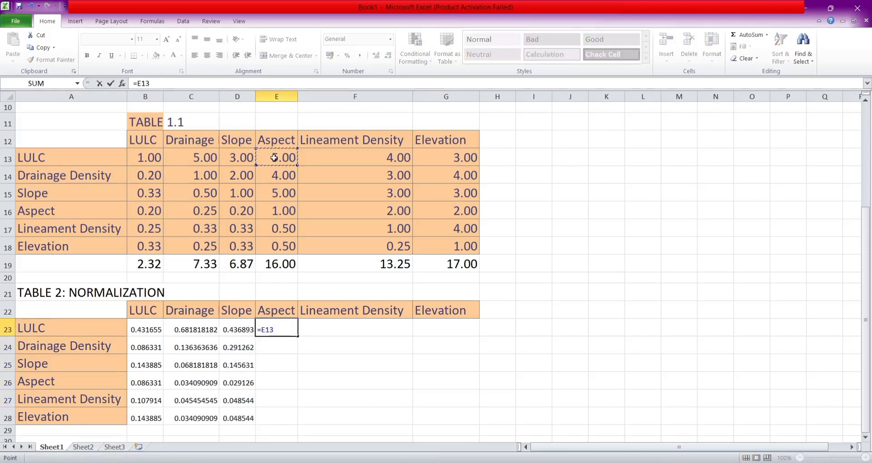
pyautogui.write('/')
pyautogui.click(275, 263)
pyautogui.click(159, 83)
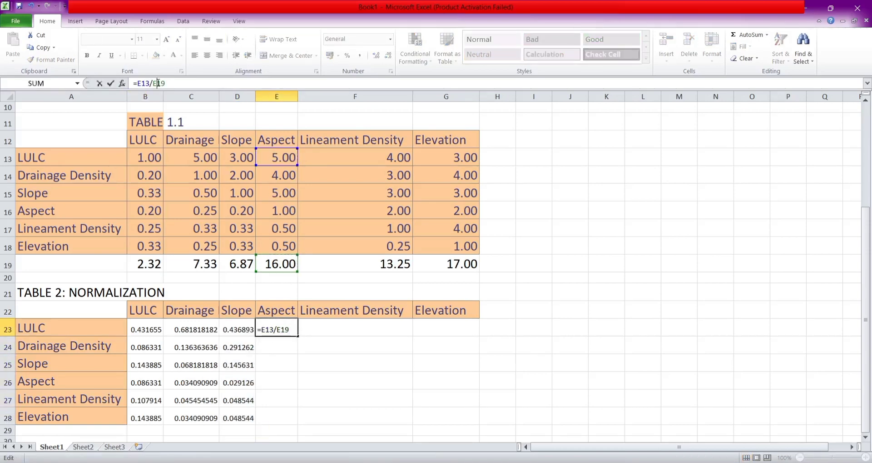
pyautogui.press('F4')
pyautogui.press('Return')
pyautogui.click(287, 325)
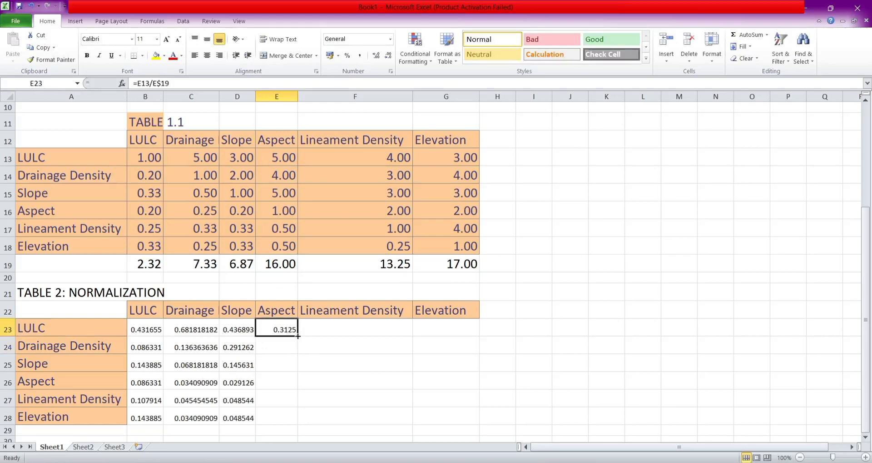
pyautogui.moveTo(298, 335); pyautogui.dragTo(293, 422)
# Step: Normalize the Lineament Density column of Table 2 with =F13/F$19 in F23, filled down through F28
pyautogui.click(326, 327)
pyautogui.write('=')
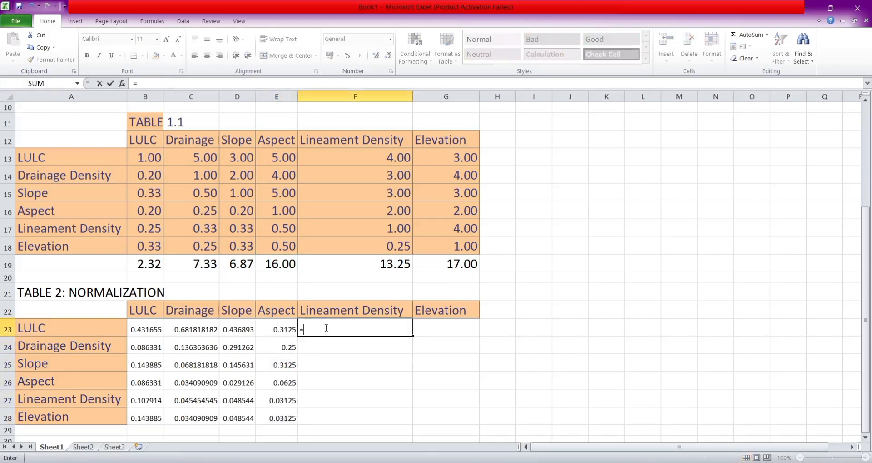
pyautogui.click(367, 158)
pyautogui.write('/')
pyautogui.click(378, 258)
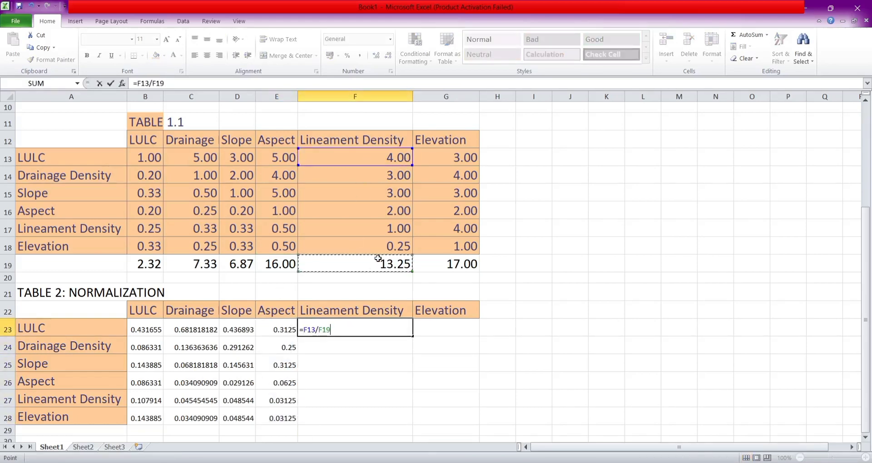
pyautogui.click(321, 328)
pyautogui.write('$')
pyautogui.press('Return')
pyautogui.click(322, 328)
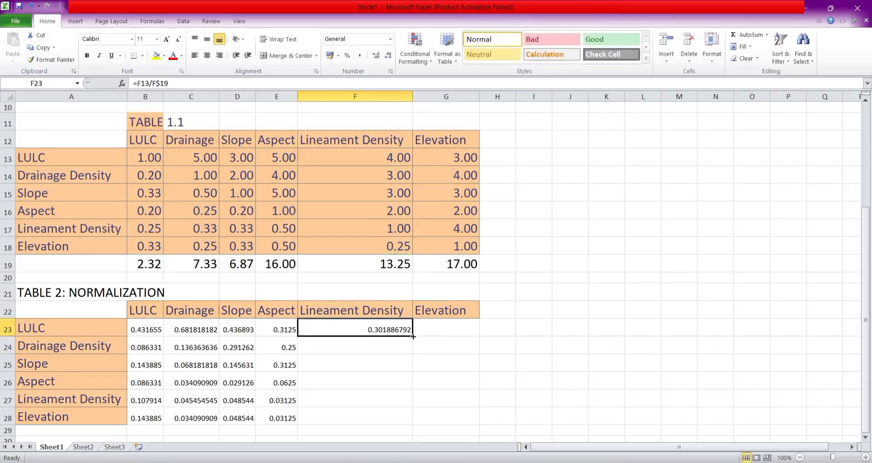
pyautogui.moveTo(414, 336); pyautogui.dragTo(413, 421)
# Step: Normalize the Elevation column of Table 2 with =G13/G$19 in G23, filled down through G28
pyautogui.click(444, 332)
pyautogui.write('=')
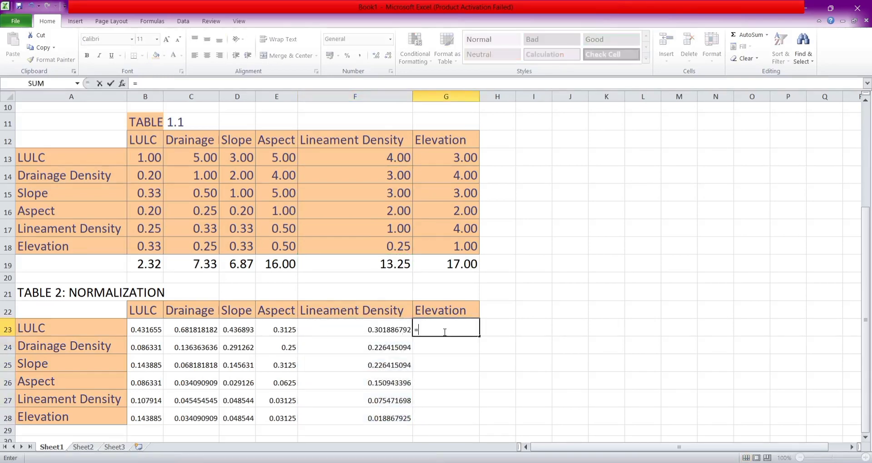
pyautogui.click(448, 158)
pyautogui.write('/')
pyautogui.click(451, 263)
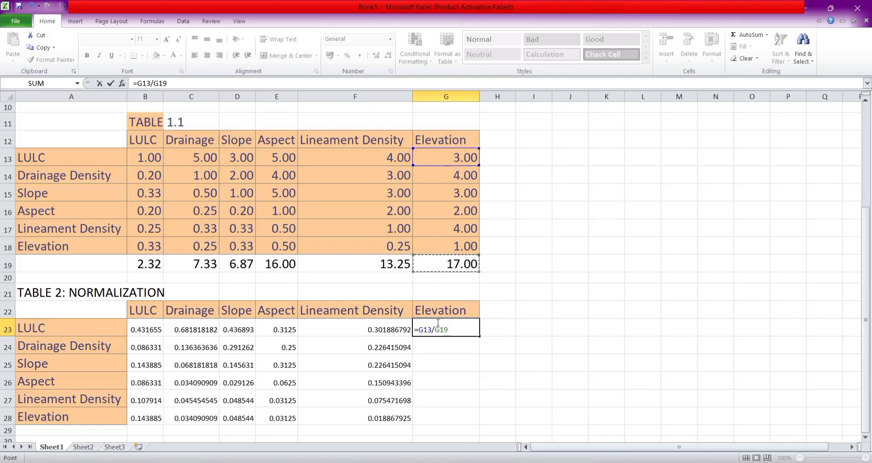
pyautogui.click(440, 327)
pyautogui.write('$')
pyautogui.hotkey('ctrl', 'Return')
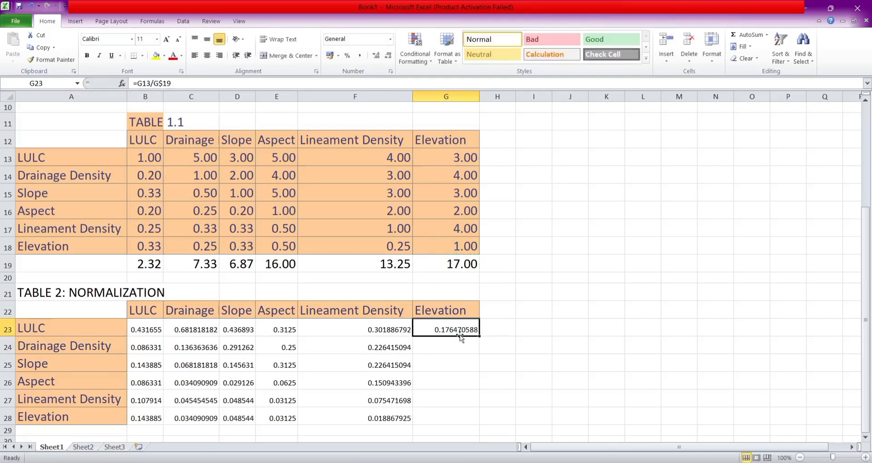
pyautogui.moveTo(479, 335); pyautogui.dragTo(481, 420)
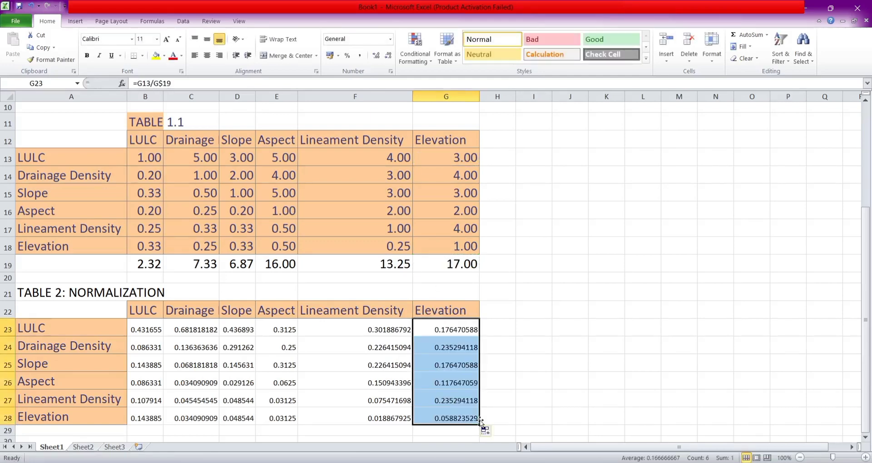
# Step: Add the heading WEIGHTED PRIORITY in I22, beside the normalization table
pyautogui.scroll(-3, 481, 420)
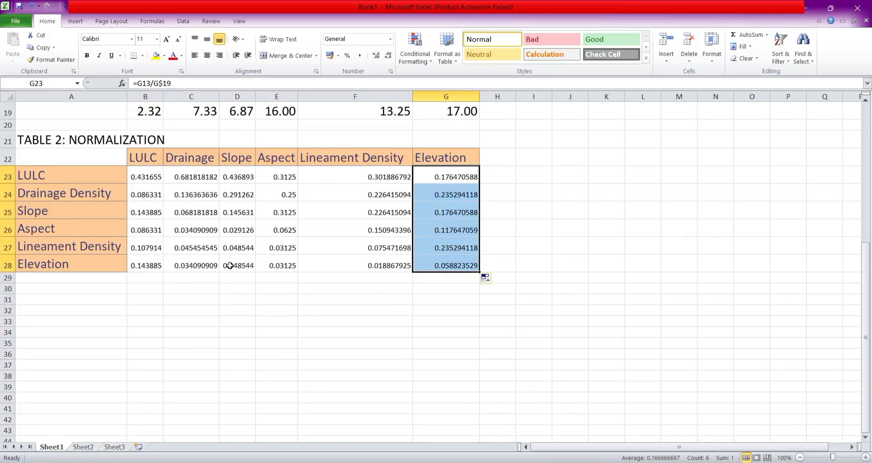
pyautogui.scroll(1, 230, 265)
pyautogui.click(531, 211)
pyautogui.write('WE')
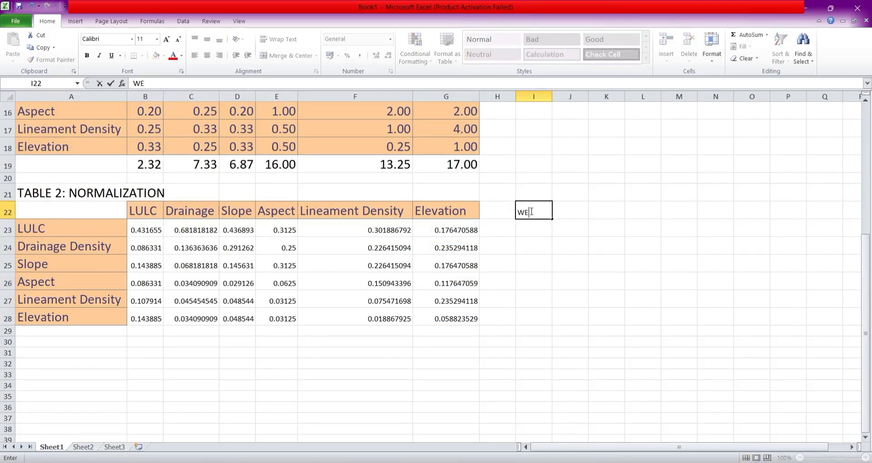
pyautogui.write('IGHTED PRIORI')
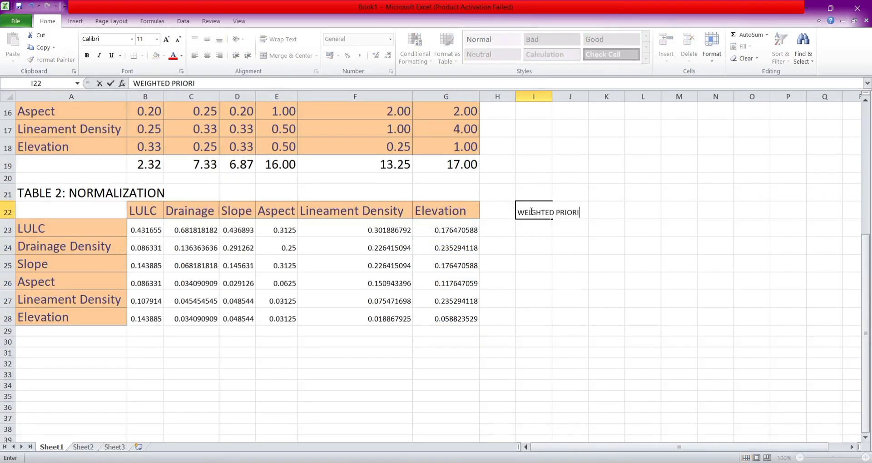
pyautogui.write('TY')
# Step: Calculate LULC's weighted priority in I23 with =SUM(B23:G23)/6
pyautogui.click(532, 229)
pyautogui.write('=')
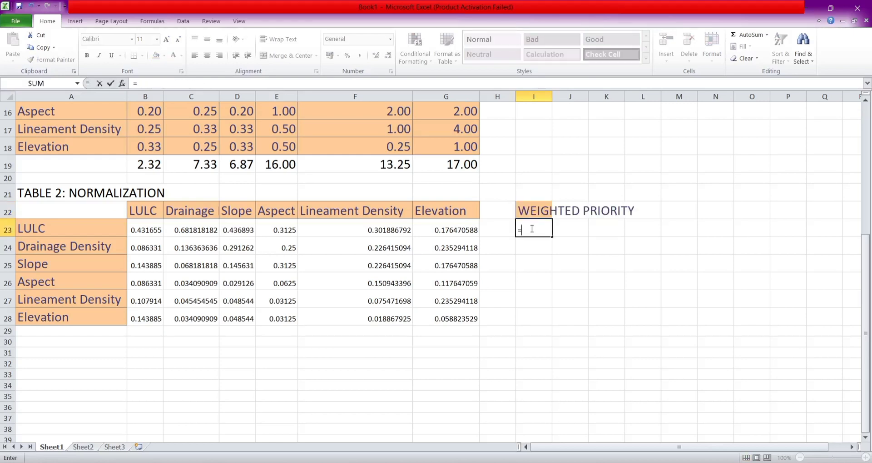
pyautogui.write('SUM(')
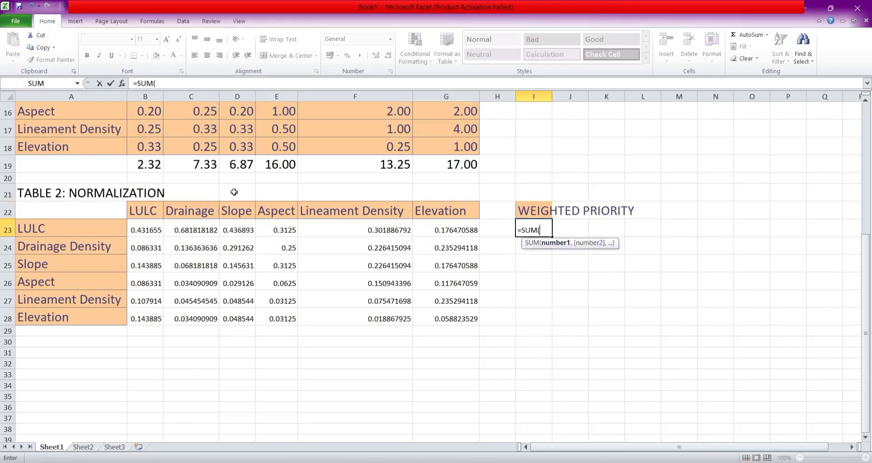
pyautogui.moveTo(142, 220); pyautogui.dragTo(431, 230)
pyautogui.write(')')
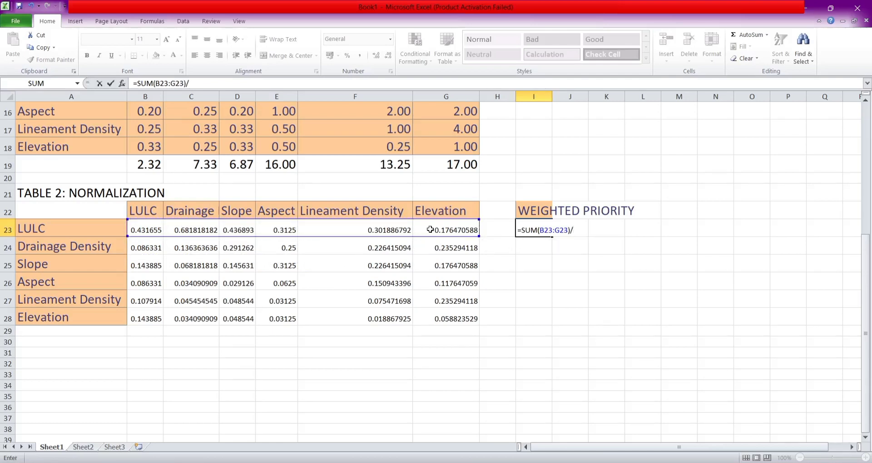
pyautogui.write('/')
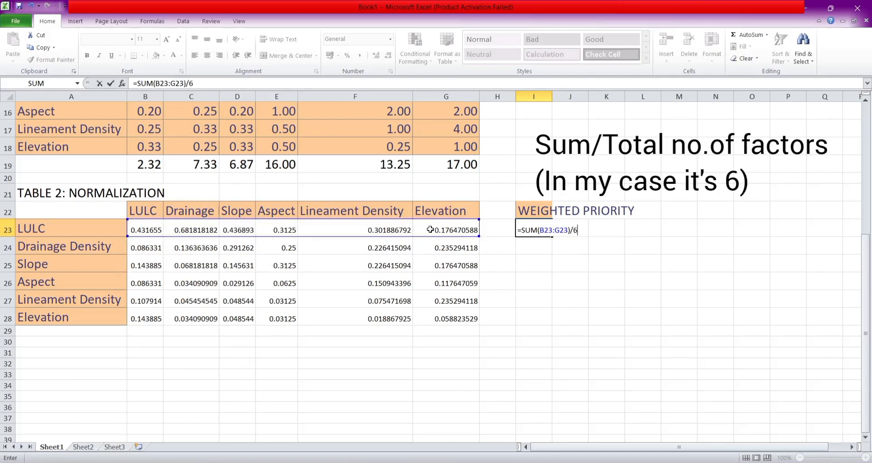
pyautogui.write('6')
pyautogui.press('Return')
pyautogui.doubleClick(527, 231)
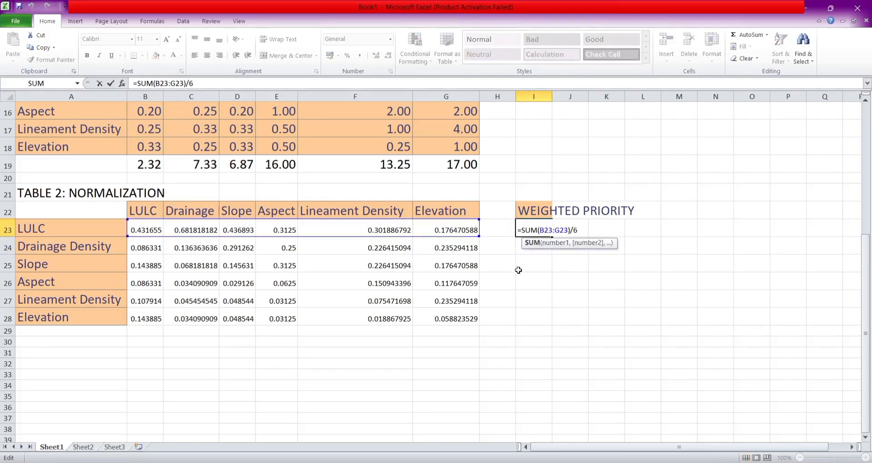
pyautogui.press('Return')
# Step: Calculate Drainage Density's weighted priority in I24 with =SUM(B24:G24)/6
pyautogui.write('=SUM')
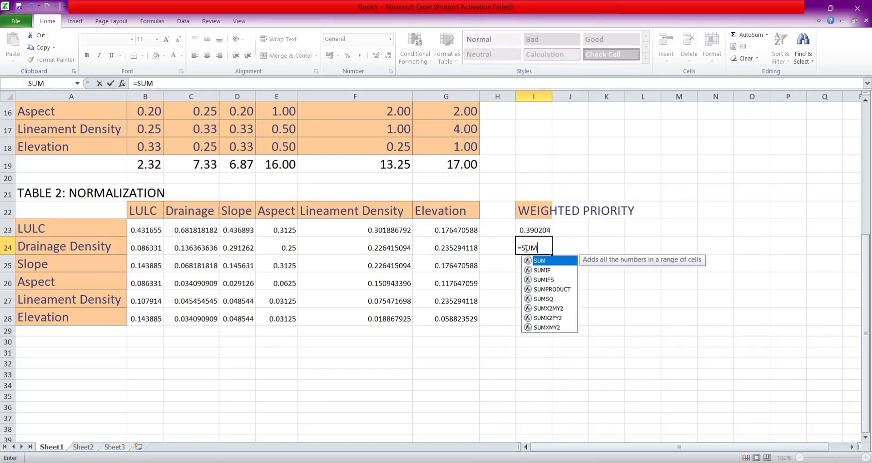
pyautogui.doubleClick(537, 261)
pyautogui.moveTo(155, 247); pyautogui.dragTo(443, 250)
pyautogui.write(')/')
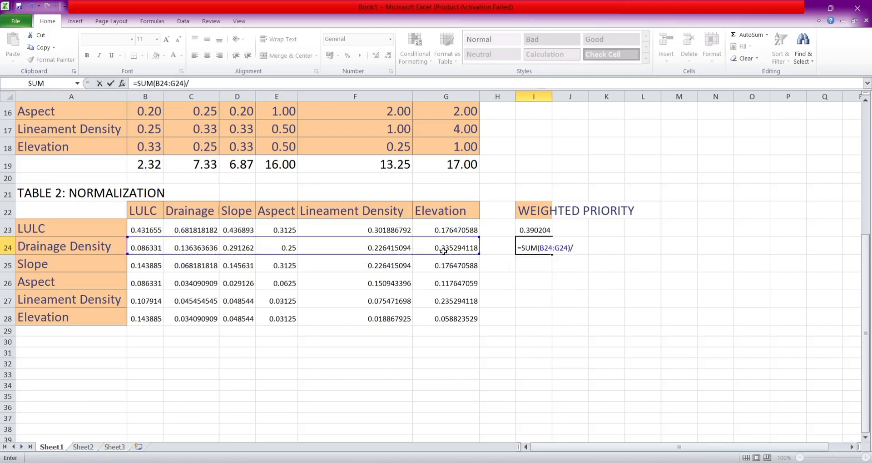
pyautogui.press('Return')
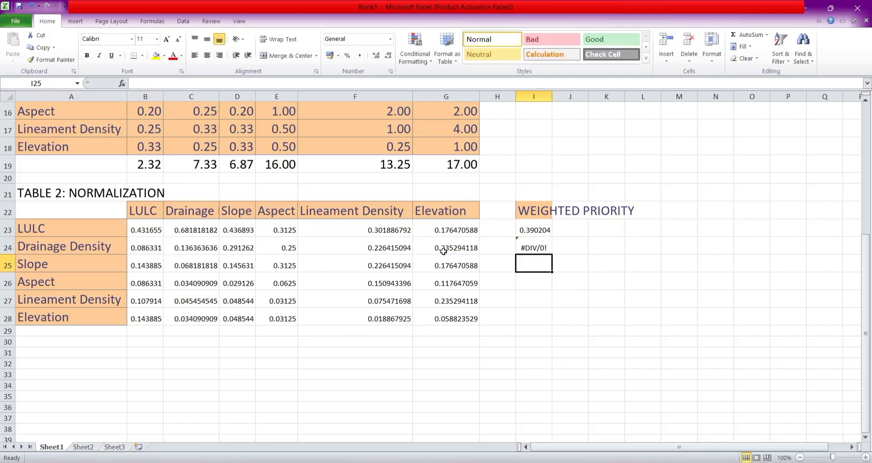
pyautogui.doubleClick(546, 250)
pyautogui.click(586, 244)
pyautogui.click(585, 245)
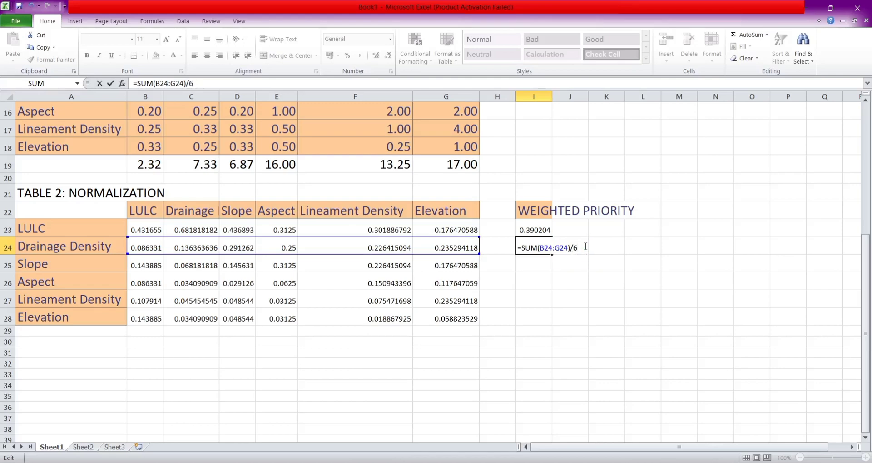
pyautogui.press('Return')
# Step: Calculate Slope's weighted priority in I25 by summing B25:G25 and dividing by 6
pyautogui.write('=SUM')
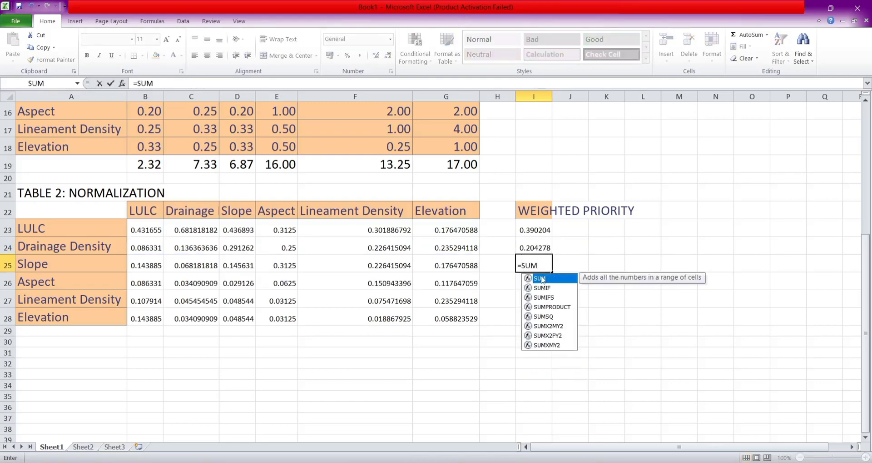
pyautogui.doubleClick(542, 278)
pyautogui.moveTo(149, 268); pyautogui.dragTo(420, 262)
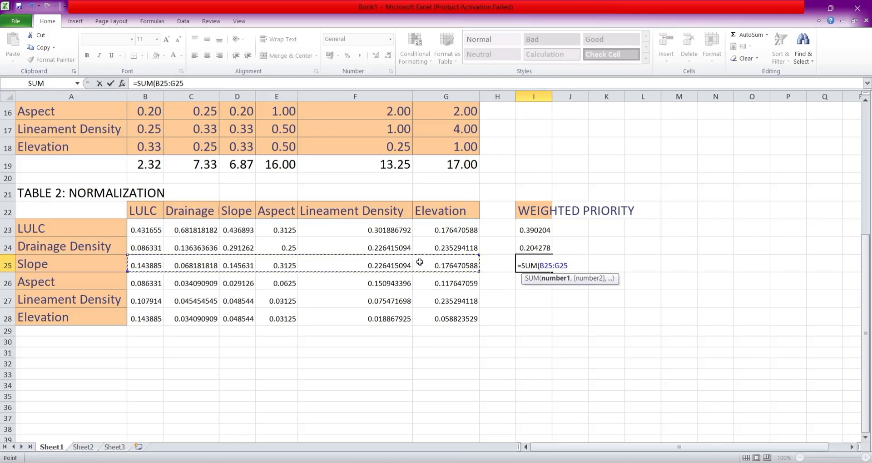
pyautogui.write('/6')
pyautogui.press('Return')
# Step: Calculate Aspect's weighted priority in I26 with =SUM(B26:G26)/6
pyautogui.write('=SU')
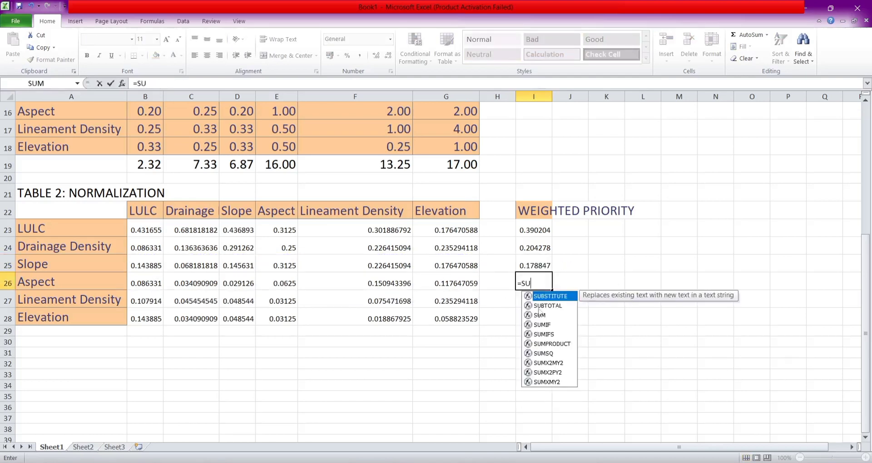
pyautogui.doubleClick(538, 313)
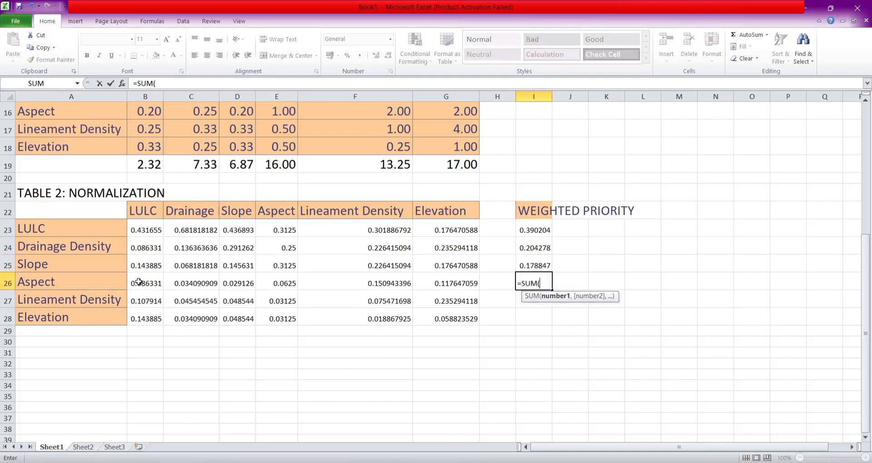
pyautogui.moveTo(139, 282); pyautogui.dragTo(452, 284)
pyautogui.write(')/')
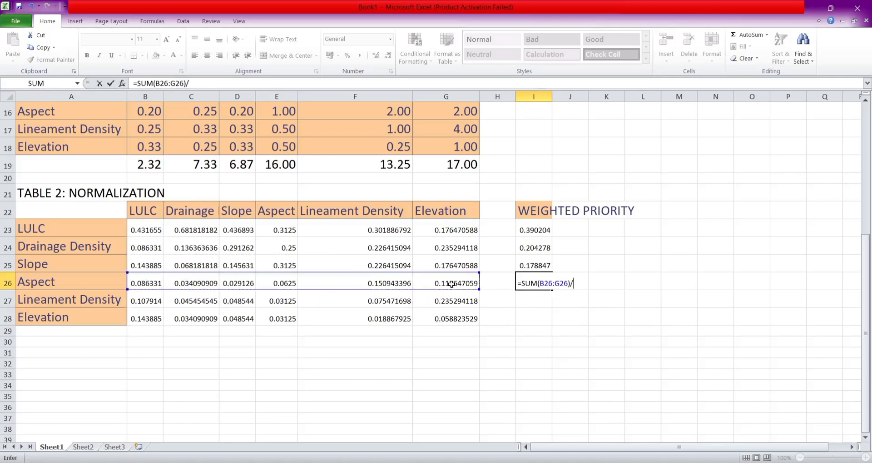
pyautogui.write('6')
pyautogui.press('Return')
# Step: Calculate Lineament Density's weighted priority in I27 with =SUM(B27:G27)/6
pyautogui.write('=sum')
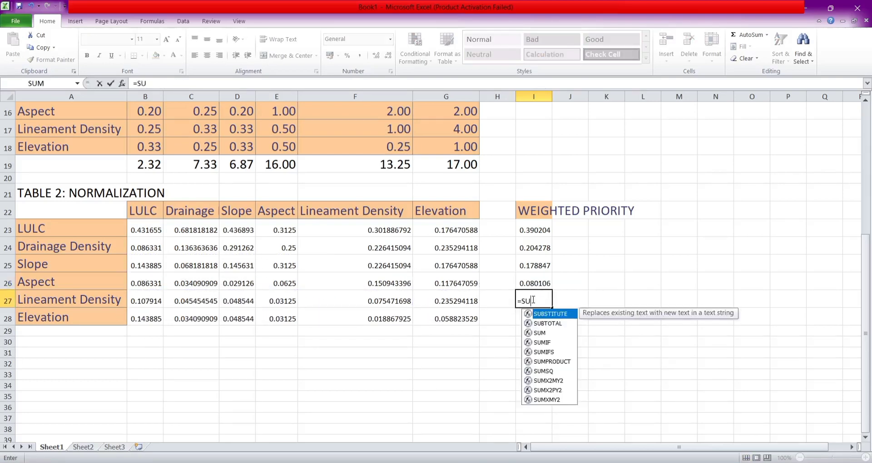
pyautogui.doubleClick(534, 314)
pyautogui.moveTo(137, 301); pyautogui.dragTo(454, 301)
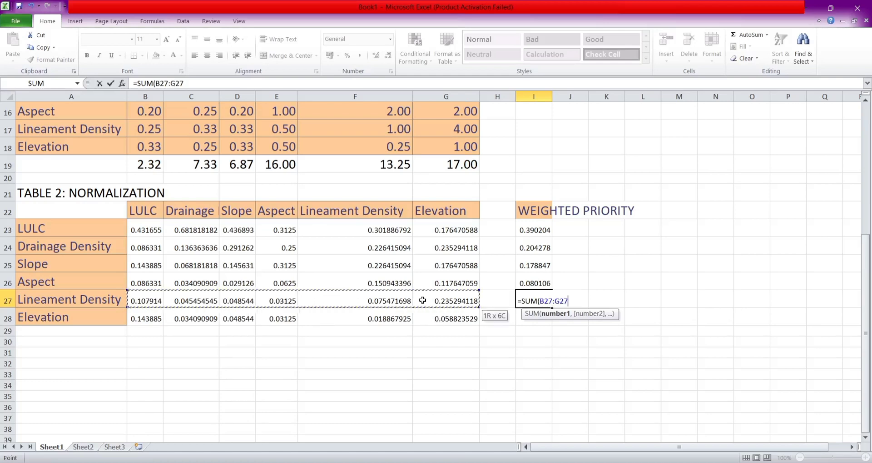
pyautogui.write(')/6')
pyautogui.press('Return')
# Step: Calculate Elevation's weighted priority in I28 with =SUM(B28:G28)/6
pyautogui.write('=SUM')
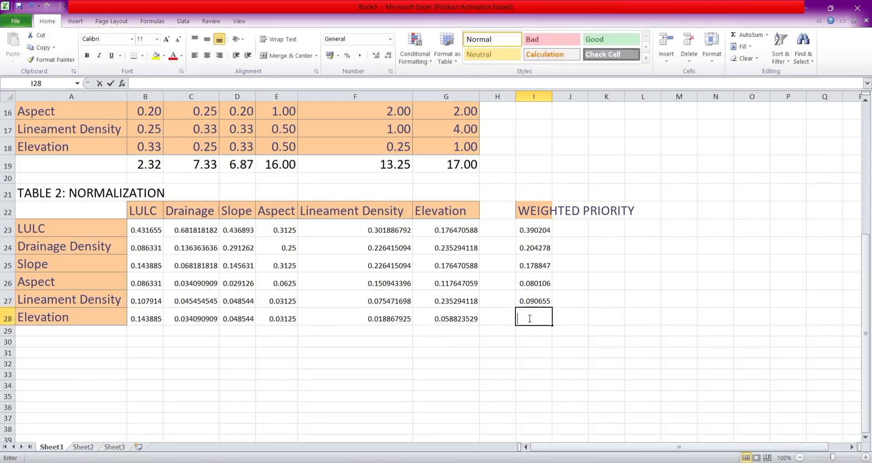
pyautogui.doubleClick(539, 331)
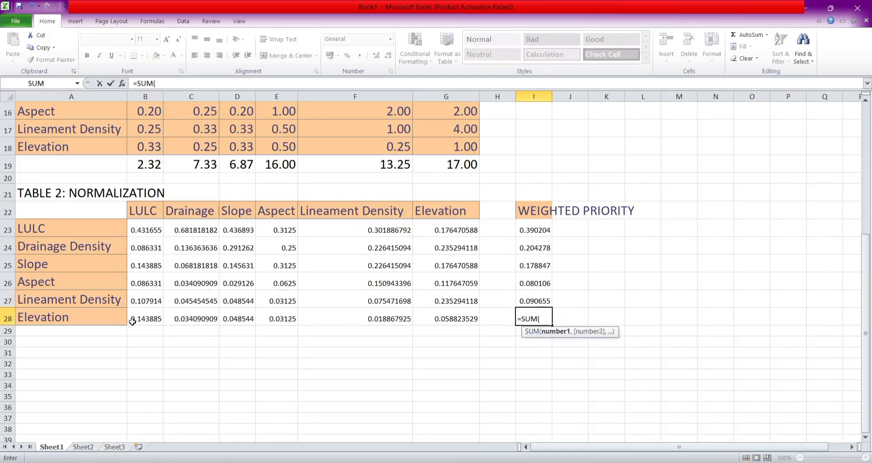
pyautogui.moveTo(133, 321); pyautogui.dragTo(451, 321)
pyautogui.write(')/6')
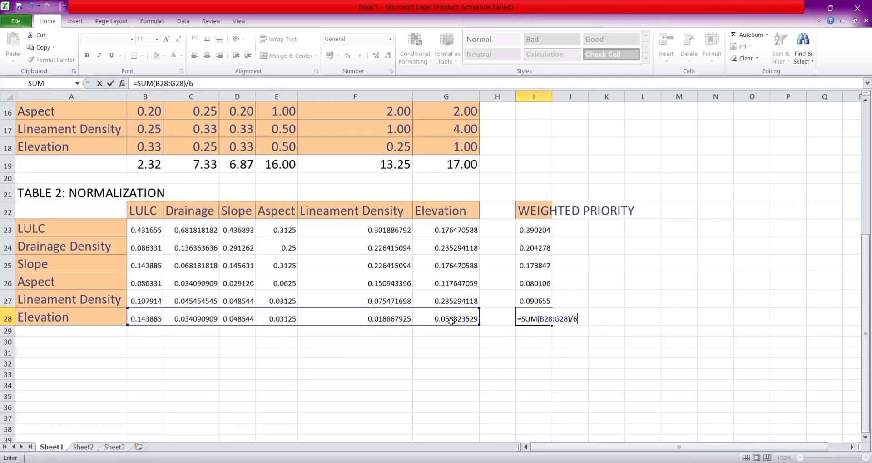
pyautogui.press('Return')
# Step: Add the heading WEIGHTED IN % in M22, reusing the word WEIGHTED copied from the I22 heading
pyautogui.scroll(5, 450, 252)
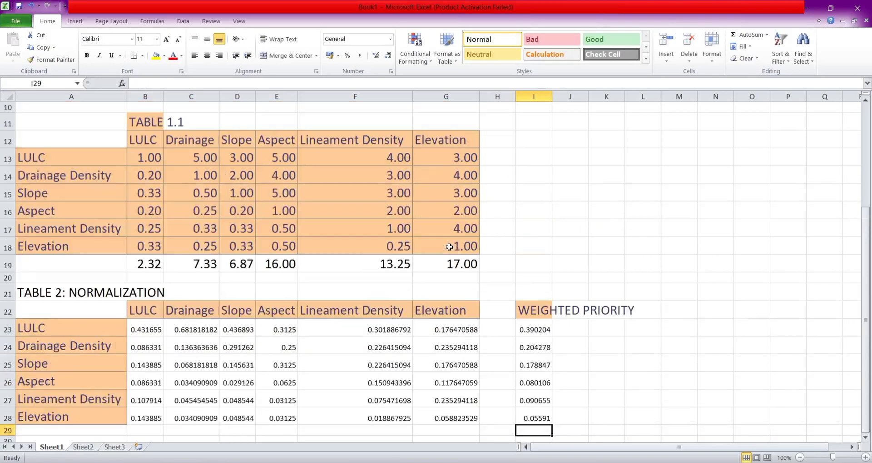
pyautogui.scroll(-6, 450, 247)
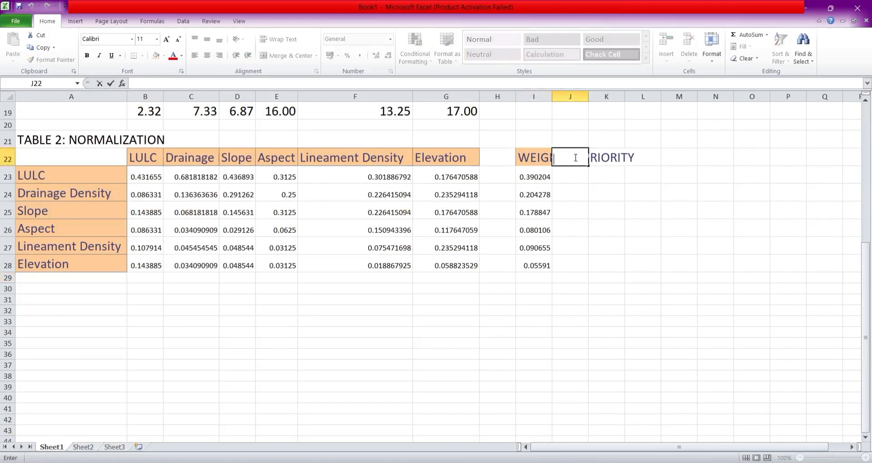
pyautogui.doubleClick(519, 157)
pyautogui.moveTo(519, 157); pyautogui.dragTo(579, 158)
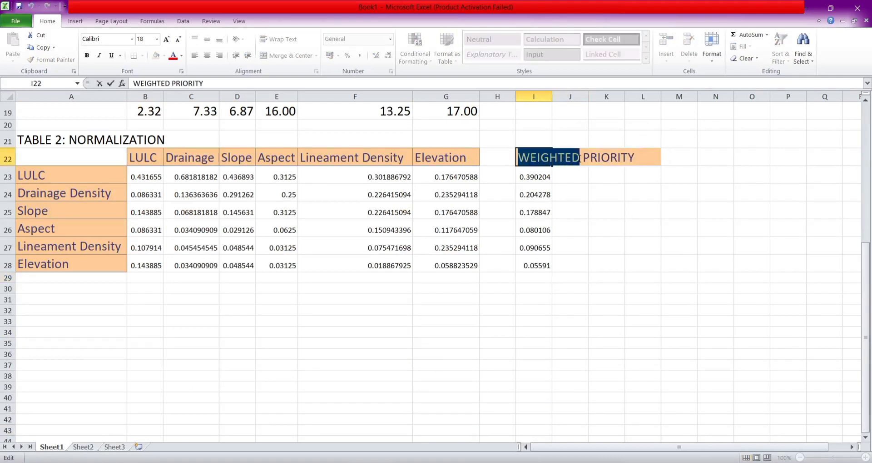
pyautogui.hotkey('ctrl', 'c')
pyautogui.click(678, 162)
pyautogui.hotkey('ctrl', 'v')
pyautogui.write('I')
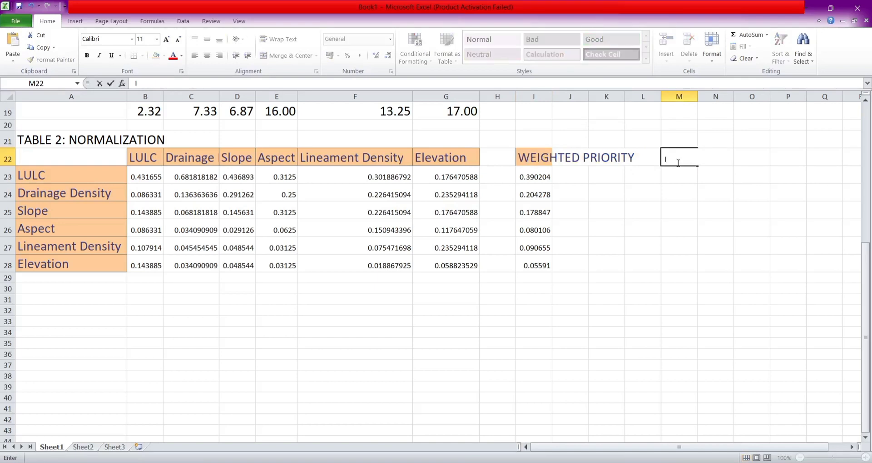
pyautogui.hotkey('ctrl', 'v')
pyautogui.click(701, 159)
pyautogui.write('IN %')
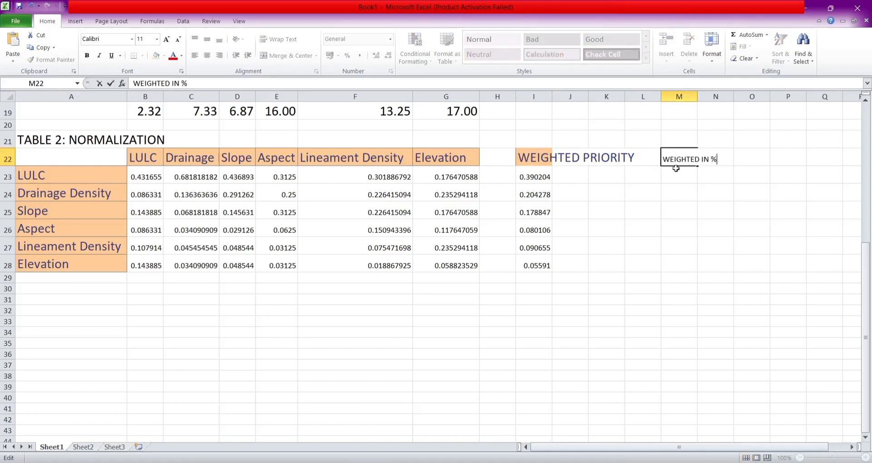
pyautogui.press('Return')
# Step: Convert the LULC and Drainage Density priorities to percentages with =I23*100 in M23 and =I24*100 in M24
pyautogui.write('=')
pyautogui.click(536, 176)
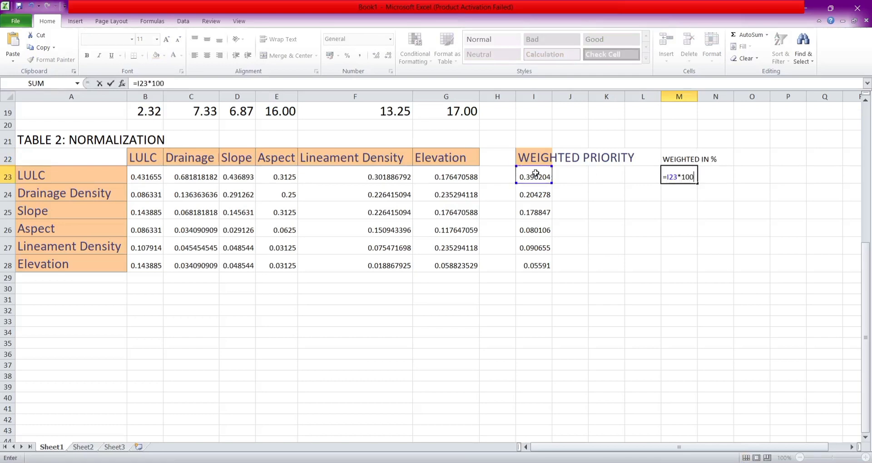
pyautogui.press('Return')
pyautogui.write('=')
pyautogui.click(537, 194)
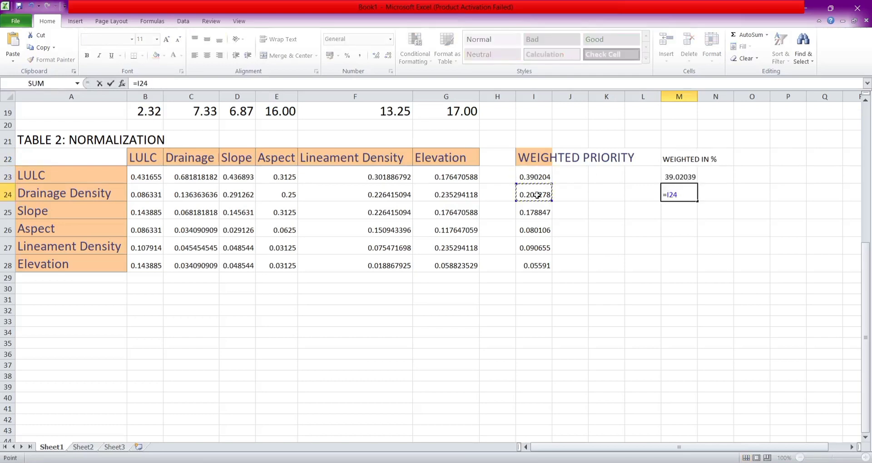
pyautogui.write('*100')
pyautogui.press('Return')
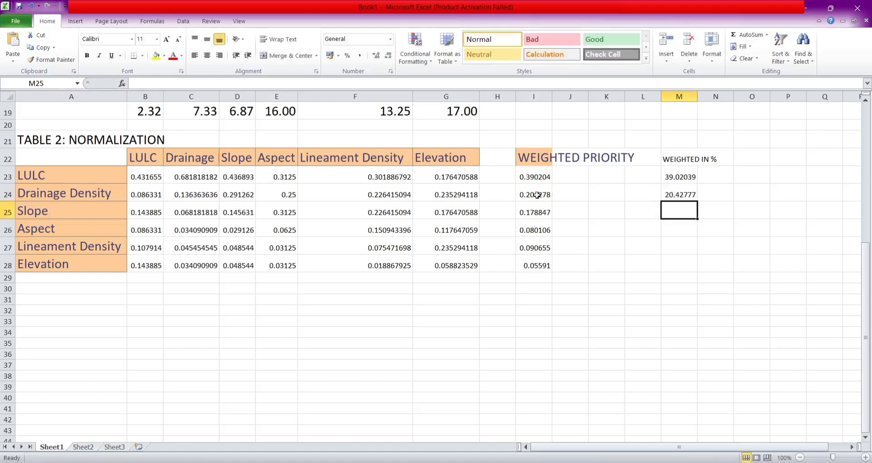
# Step: Convert the Slope and Aspect priorities to percentages with =I25*100 in M25 and =I26*100 in M26
pyautogui.doubleClick(667, 180)
pyautogui.doubleClick(675, 207)
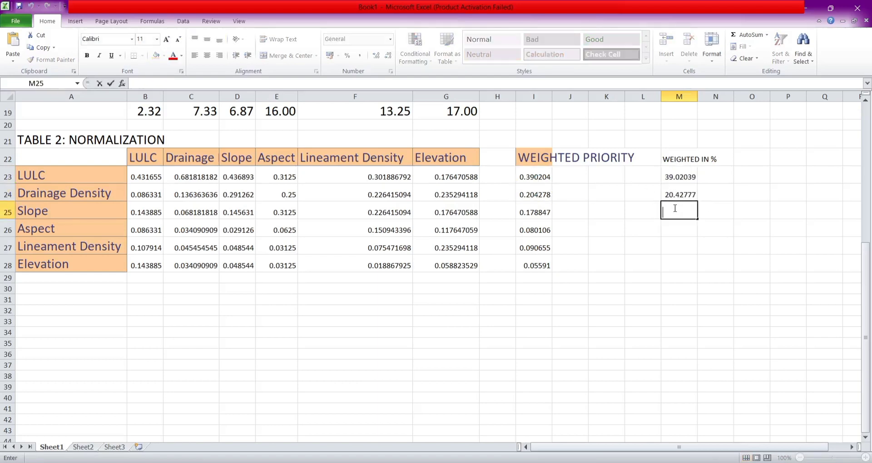
pyautogui.write('=')
pyautogui.click(532, 204)
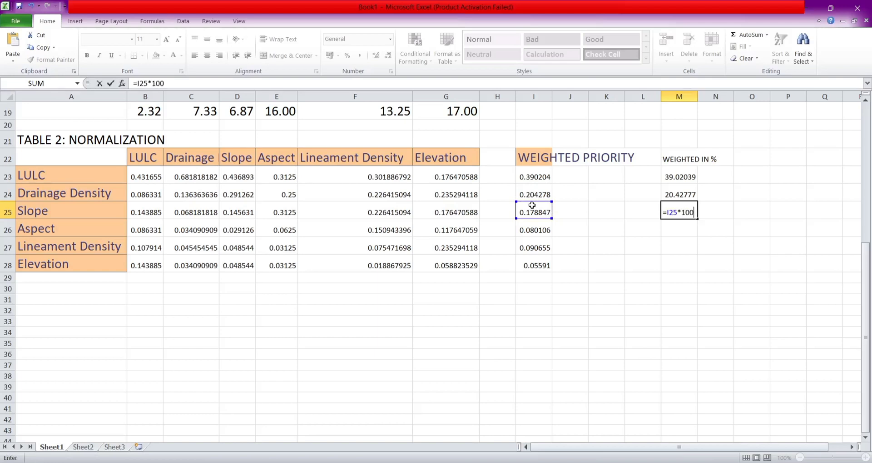
pyautogui.press('Return')
pyautogui.write('=')
pyautogui.click(534, 230)
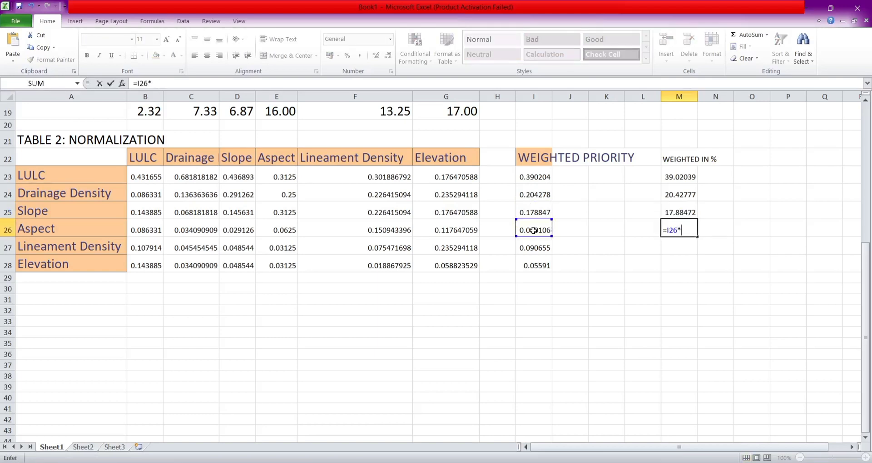
pyautogui.press('Return')
# Step: Convert the Lineament Density and Elevation priorities to percentages with =I27*100 in M27 and =I28*100 in M28
pyautogui.write('=')
pyautogui.click(534, 248)
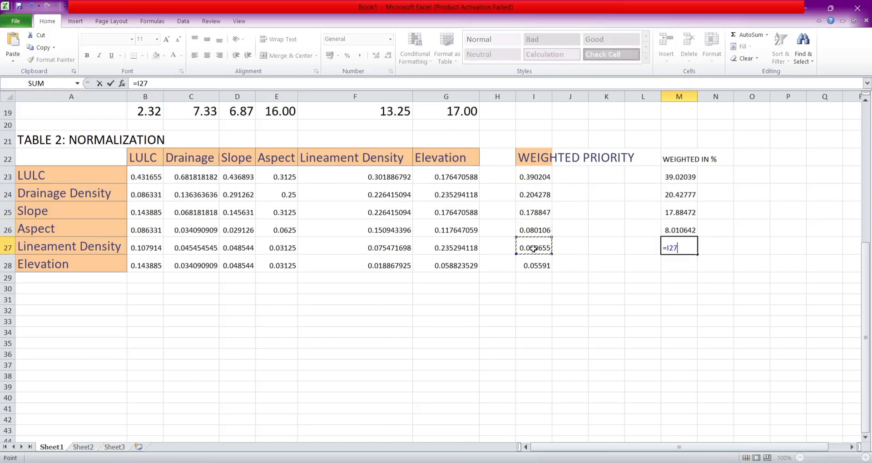
pyautogui.write('*')
pyautogui.press('Return')
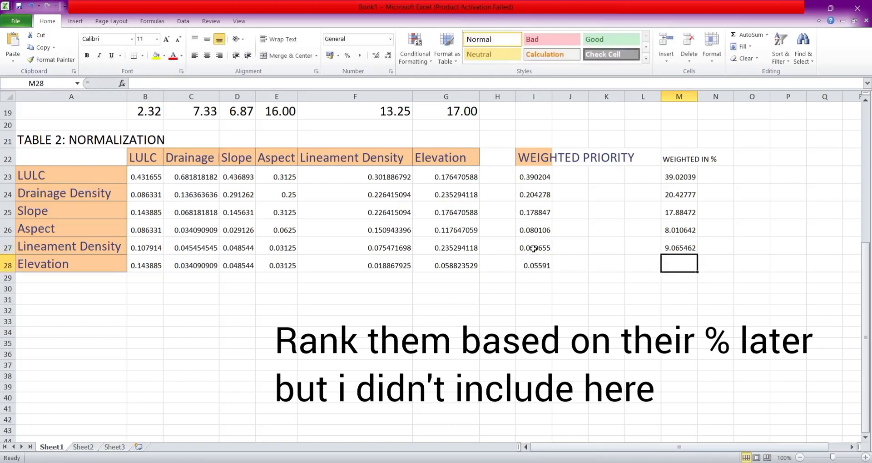
pyautogui.write('=')
pyautogui.click(560, 268)
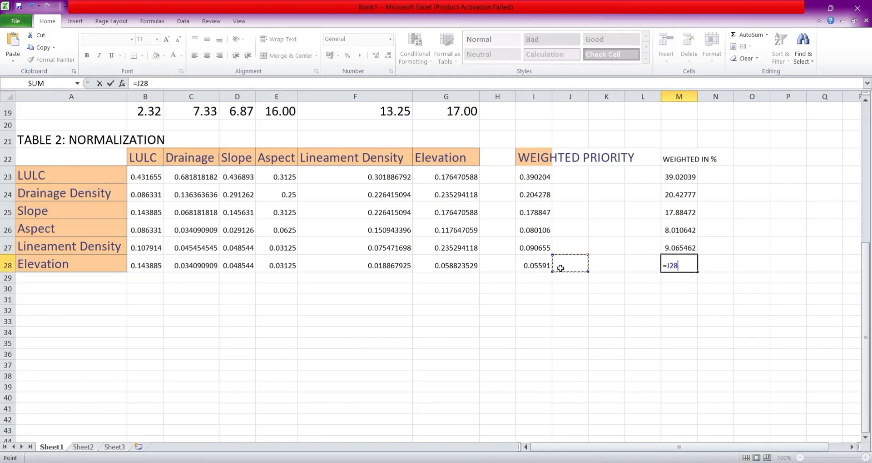
pyautogui.write('*100')
pyautogui.press('Return')
pyautogui.doubleClick(676, 262)
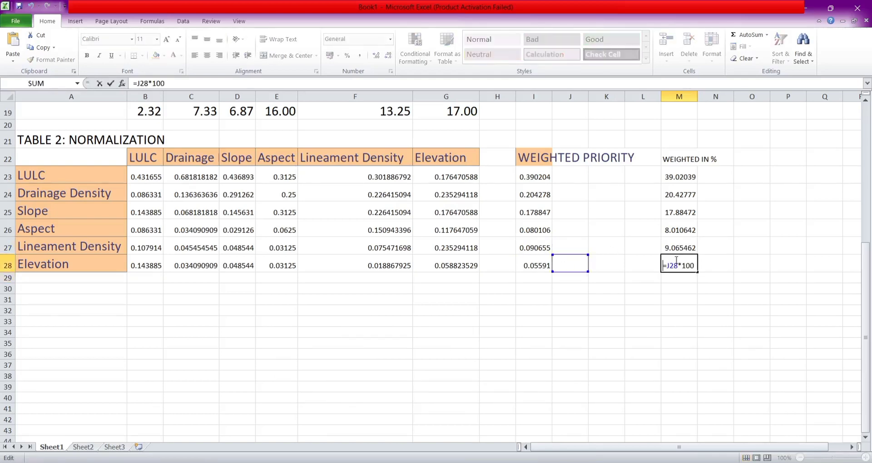
pyautogui.press('BackSpace')
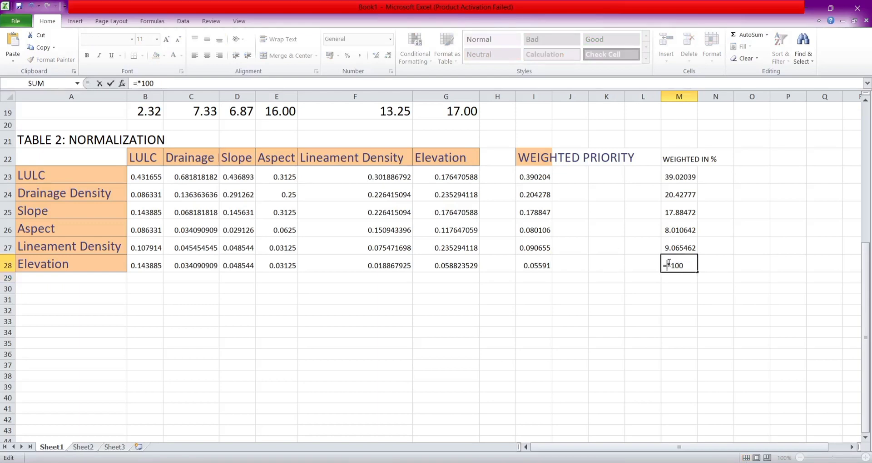
pyautogui.click(544, 267)
pyautogui.press('Return')
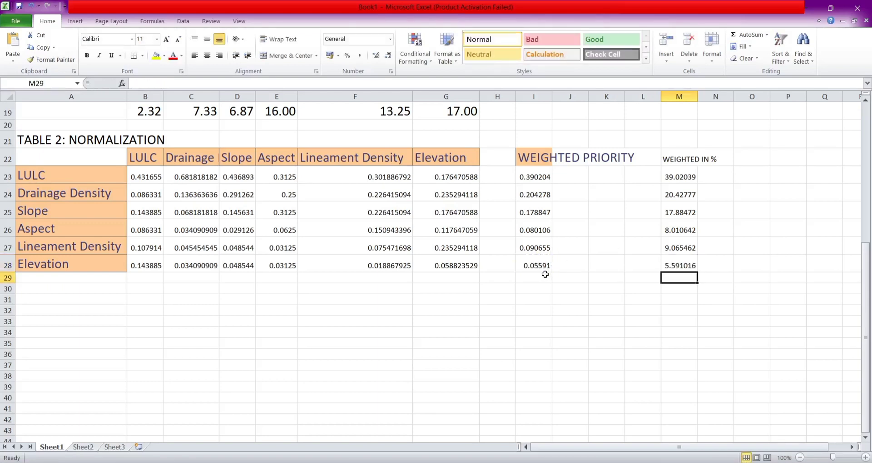
# Step: Set the font size of the WEIGHTED IN % heading in M22 to 18
pyautogui.click(676, 158)
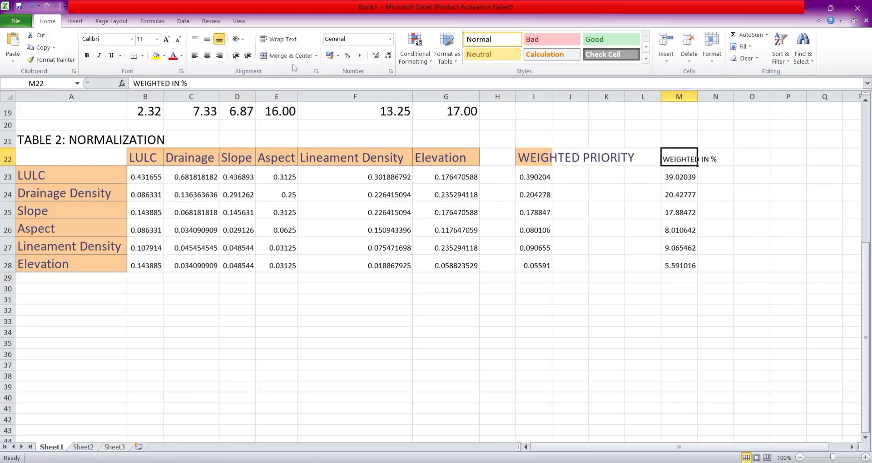
pyautogui.click(157, 39)
pyautogui.click(148, 116)
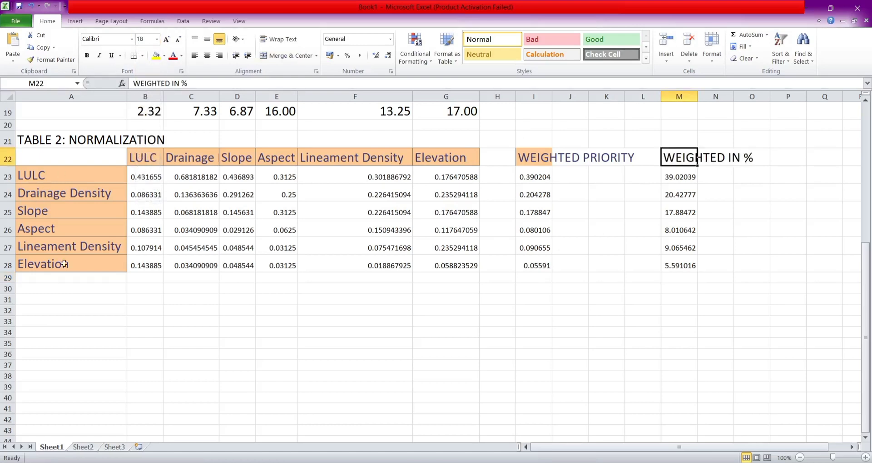
# Step: Add the heading TABLE 3: in A31 at font size 18
pyautogui.click(56, 300)
pyautogui.click(157, 39)
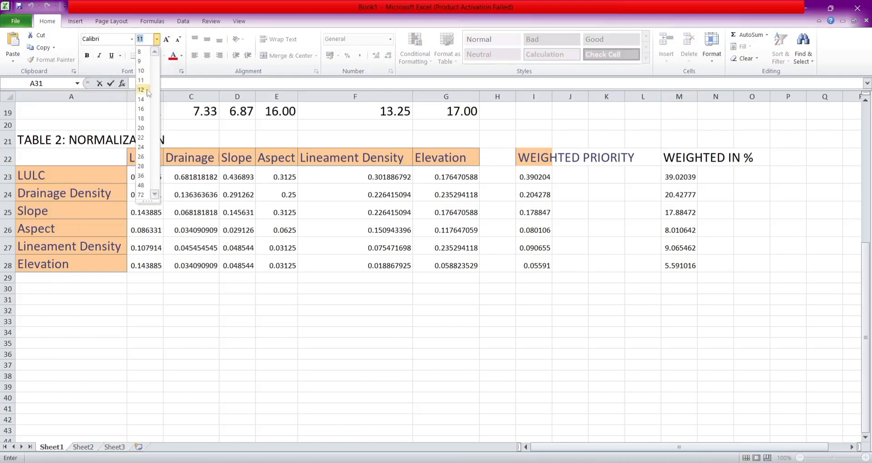
pyautogui.click(145, 118)
pyautogui.write('TABLE 3:')
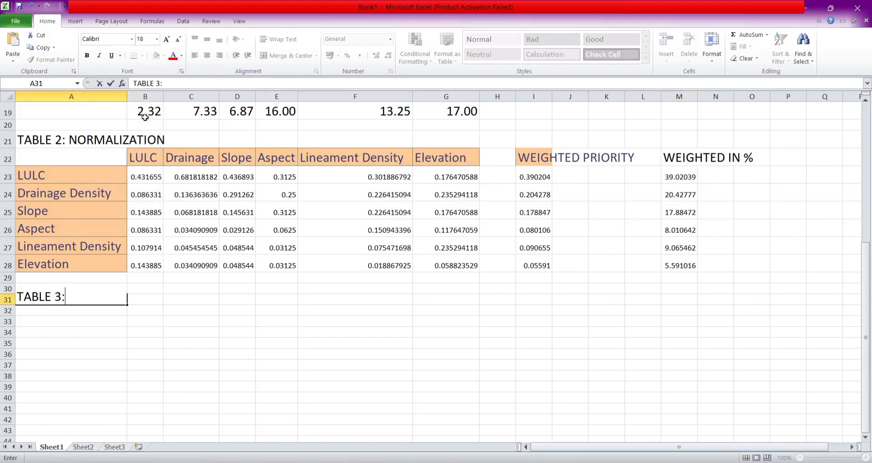
pyautogui.press('Return')
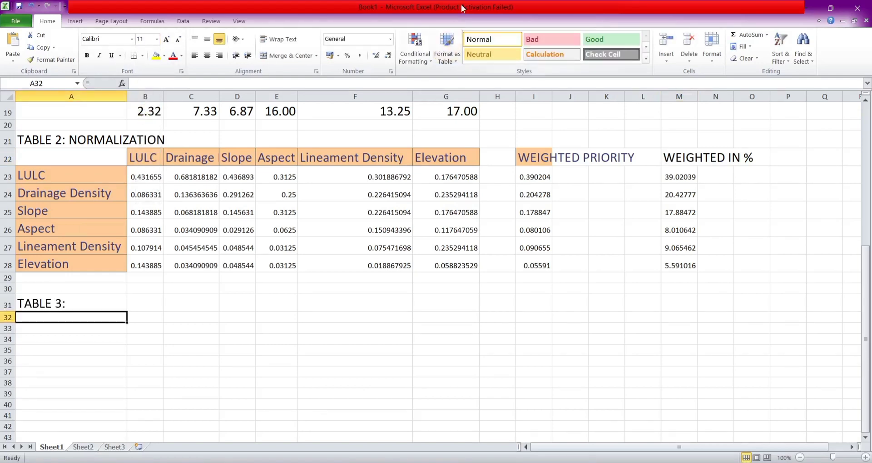
# Step: Copy the WEIGHTED PRIORITY heading text from I22 into A33 and set its font size to 16
pyautogui.doubleClick(531, 151)
pyautogui.moveTo(518, 157); pyautogui.dragTo(639, 160)
pyautogui.click(22, 326)
pyautogui.hotkey('ctrl', 'v')
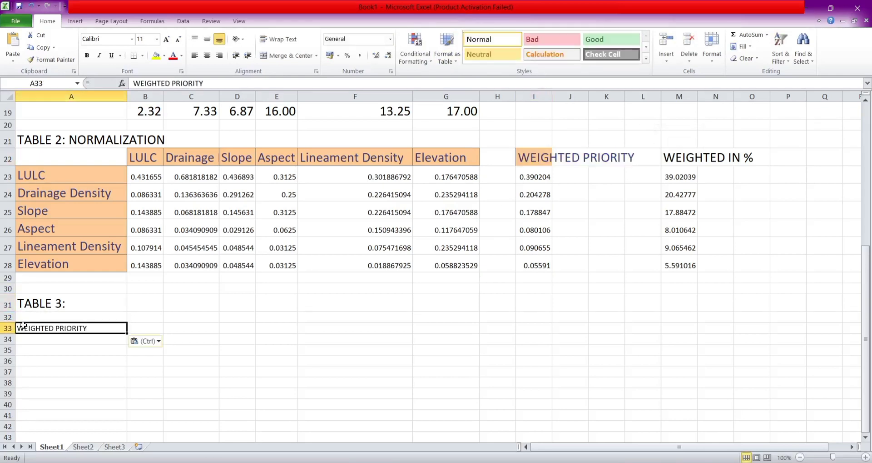
pyautogui.click(156, 39)
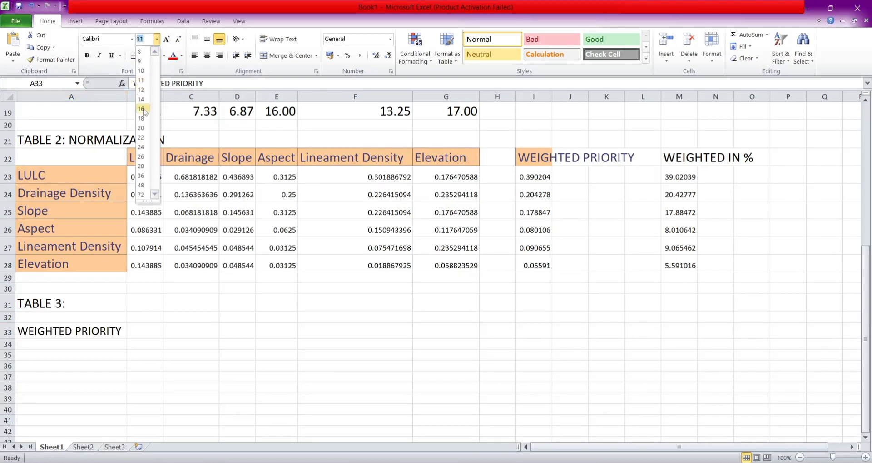
pyautogui.click(142, 109)
# Step: Copy the six weighted priorities in I23:I28 and paste them transposed as values into B33:G33
pyautogui.moveTo(532, 176); pyautogui.dragTo(535, 258)
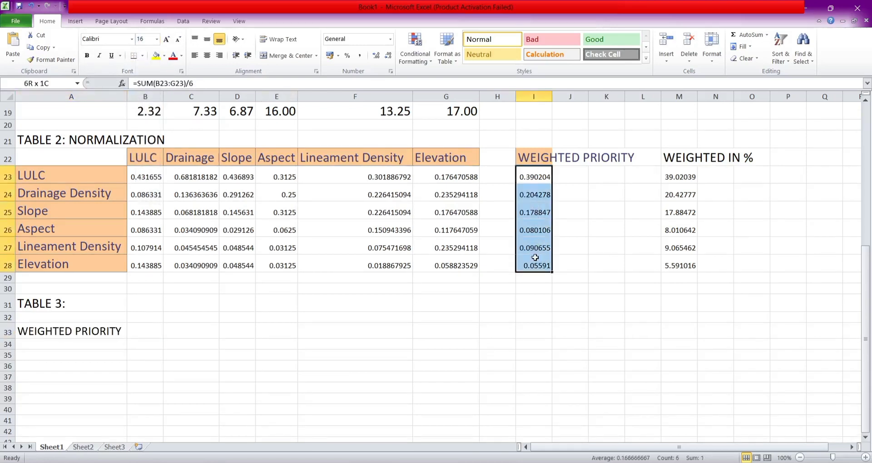
pyautogui.hotkey('ctrl', 'c')
pyautogui.click(151, 333)
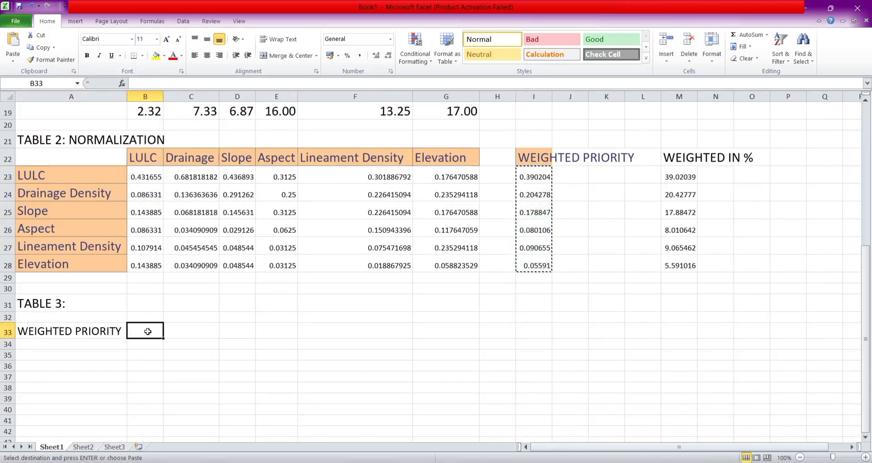
pyautogui.rightClick(150, 335)
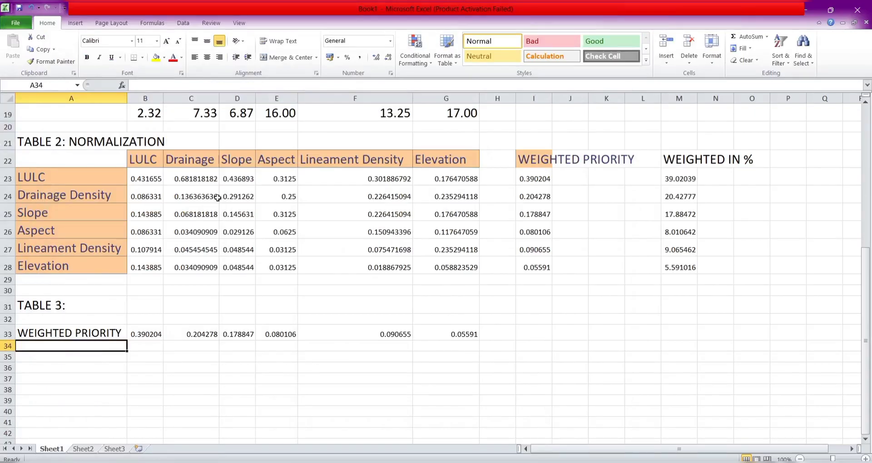
# Step: Copy Table 2's factor row labels to A35:A40 and its column headers to B34:G34 for Table 3
pyautogui.moveTo(68, 176); pyautogui.dragTo(68, 266)
pyautogui.hotkey('ctrl', 'c')
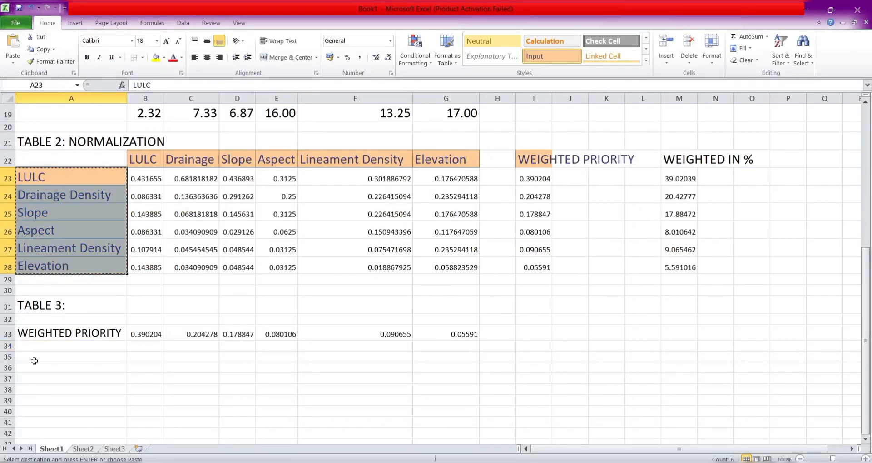
pyautogui.click(35, 359)
pyautogui.hotkey('ctrl', 'v')
pyautogui.moveTo(140, 154); pyautogui.dragTo(422, 153)
pyautogui.hotkey('ctrl', 'c')
pyautogui.click(146, 347)
pyautogui.hotkey('ctrl', 'v')
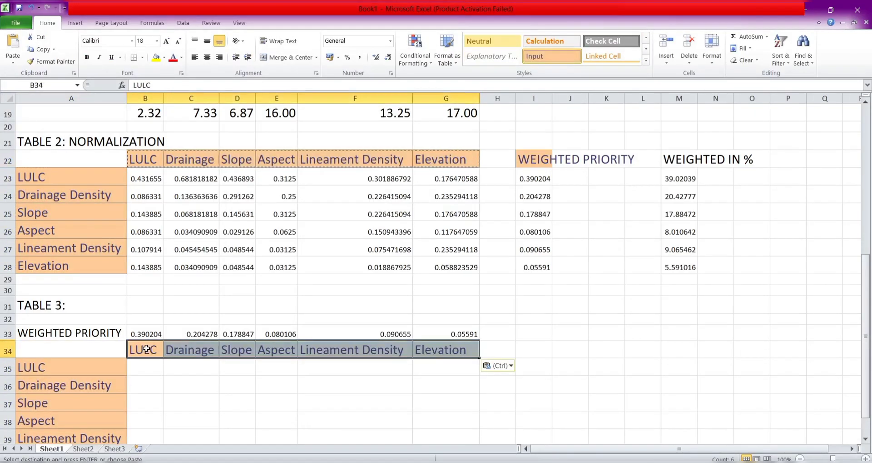
# Step: Copy the comparison values B13:G18 from Table 1.1 into Table 3 starting at B35
pyautogui.scroll(3, 150, 349)
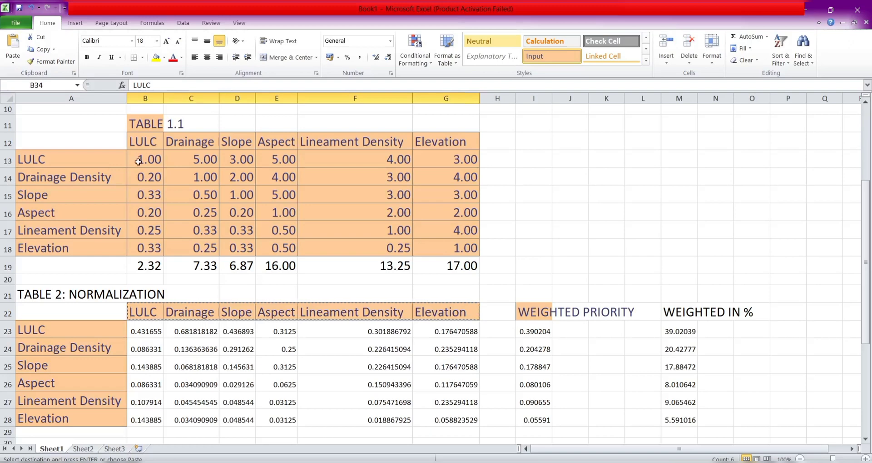
pyautogui.moveTo(139, 160); pyautogui.dragTo(470, 248)
pyautogui.hotkey('ctrl', 'c')
pyautogui.scroll(-4, 363, 300)
pyautogui.click(146, 321)
pyautogui.hotkey('ctrl', 'v')
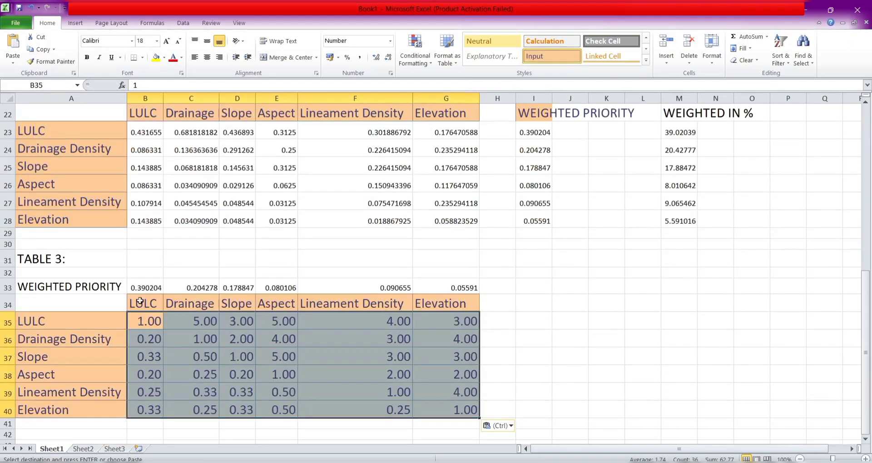
# Step: Set the font size of Table 3's weighted priority values in B33:G33 to 18
pyautogui.moveTo(145, 287); pyautogui.dragTo(453, 291)
pyautogui.click(156, 41)
pyautogui.click(147, 121)
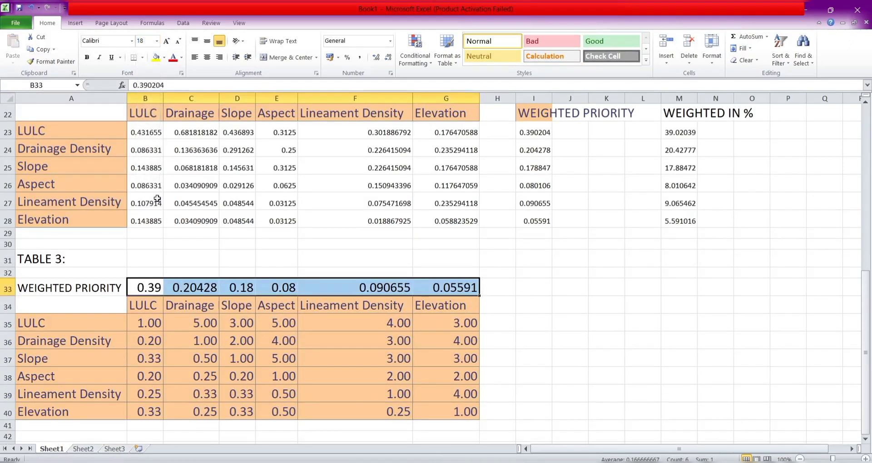
# Step: Add the heading TABLE 4: CONSISTENCY in A43 at font size 18
pyautogui.scroll(-2, 267, 410)
pyautogui.click(44, 340)
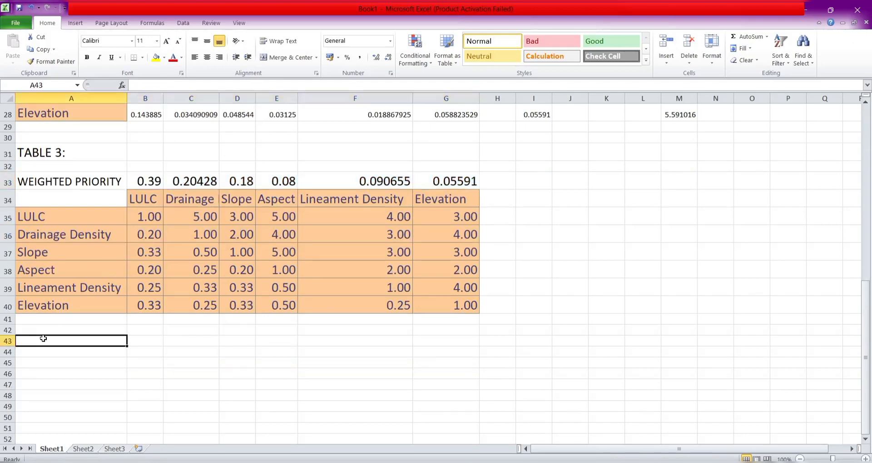
pyautogui.click(156, 41)
pyautogui.click(147, 121)
pyautogui.write('TABLE 4: CONSISTENCY')
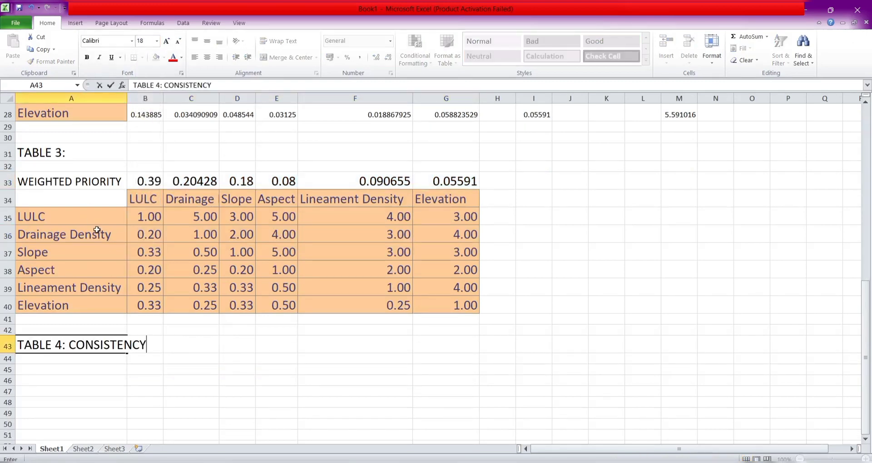
pyautogui.press('Return')
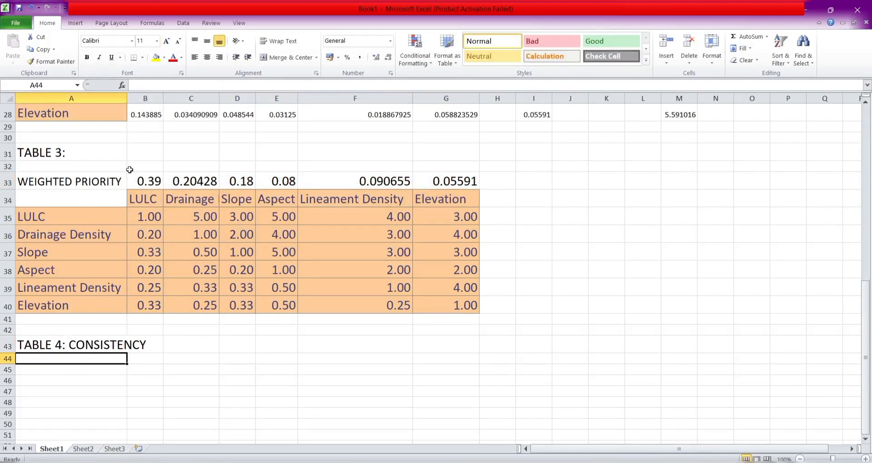
# Step: Copy Table 3's factor row labels to A45:A50 and its column headers to B44:G44 for Table 4
pyautogui.moveTo(73, 216); pyautogui.dragTo(75, 302)
pyautogui.hotkey('ctrl', 'c')
pyautogui.click(35, 369)
pyautogui.hotkey('ctrl', 'v')
pyautogui.moveTo(146, 199); pyautogui.dragTo(448, 199)
pyautogui.hotkey('ctrl', 'c')
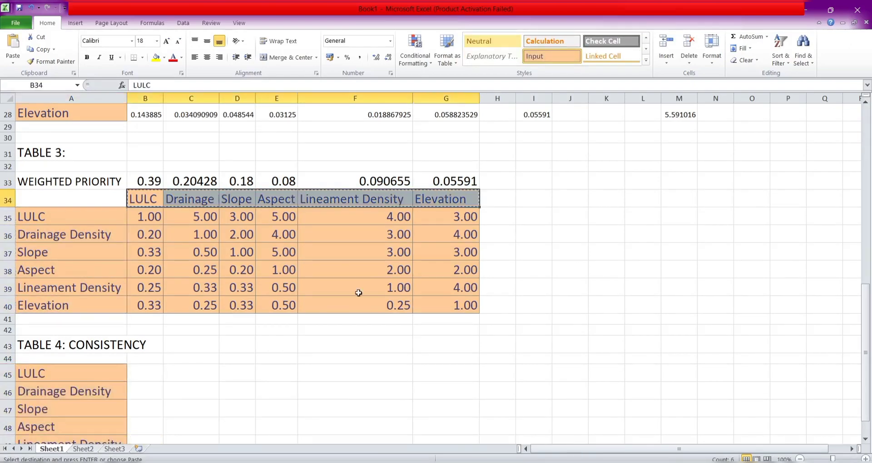
pyautogui.click(145, 358)
pyautogui.hotkey('ctrl', 'v')
# Step: Multiply Table 3's first LULC value by its weighted priority with =B35*B33 in B45
pyautogui.scroll(-1, 145, 357)
pyautogui.scroll(3, 146, 357)
pyautogui.scroll(-3, 145, 356)
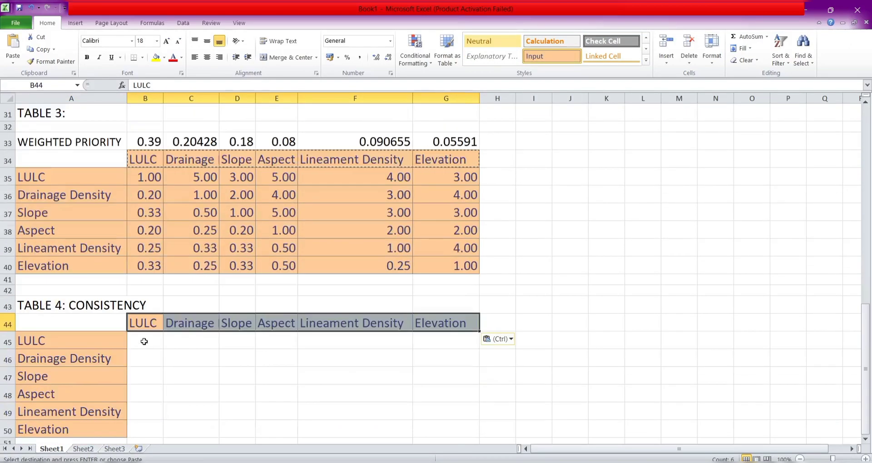
pyautogui.click(142, 340)
pyautogui.write('=')
pyautogui.click(142, 175)
pyautogui.write('*')
pyautogui.click(140, 144)
pyautogui.press('Return')
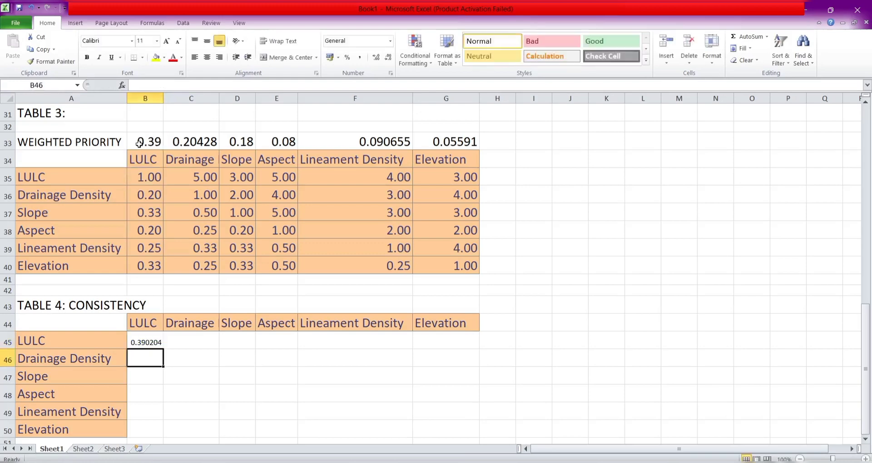
# Step: Try to change B45 to =B35*$B33 and fill it down the LULC column, and undo the fill
pyautogui.doubleClick(153, 341)
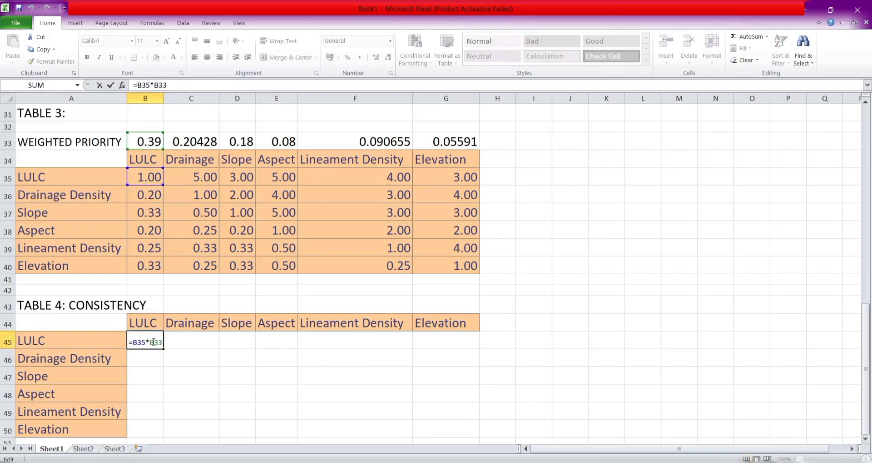
pyautogui.write('$')
pyautogui.press('Return')
pyautogui.click(153, 342)
pyautogui.moveTo(163, 349); pyautogui.dragTo(162, 429)
pyautogui.hotkey('ctrl', 'z')
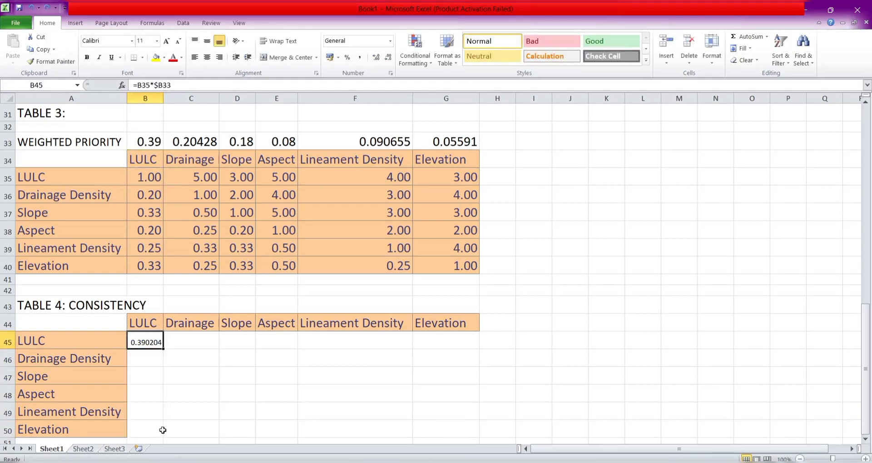
# Step: Lock the row of the B33 reference in B45's formula and fill it down the LULC column to B50
pyautogui.doubleClick(154, 341)
pyautogui.press('Return')
pyautogui.click(153, 341)
pyautogui.moveTo(163, 349); pyautogui.dragTo(163, 430)
# Step: Calculate Table 4's Drainage column with =C35*$C$33 in C45 and fill it down to C50
pyautogui.click(181, 341)
pyautogui.write('=')
pyautogui.click(199, 178)
pyautogui.write('*')
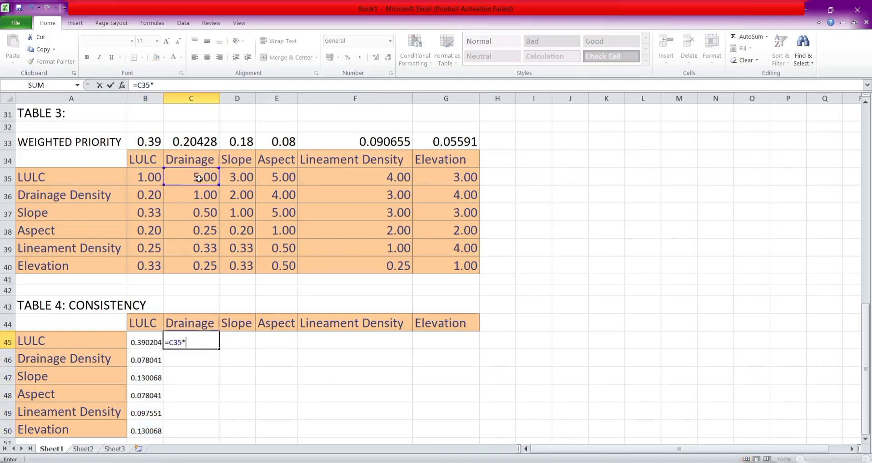
pyautogui.click(199, 140)
pyautogui.press('F4')
pyautogui.press('Return')
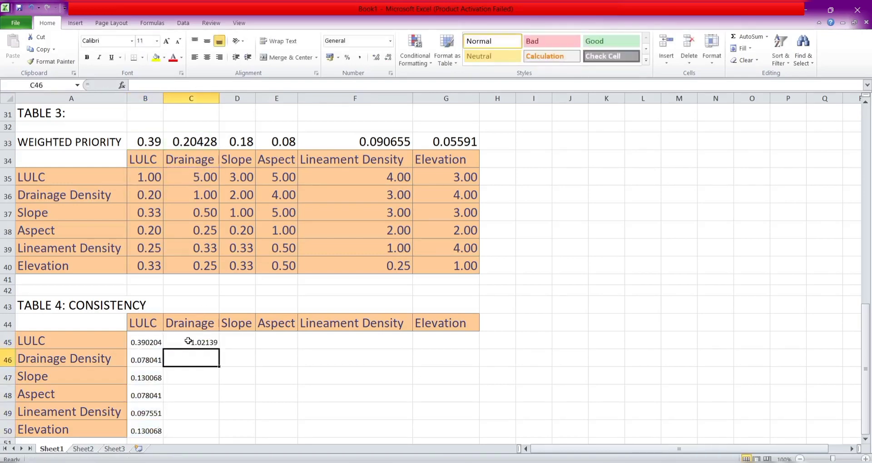
pyautogui.click(189, 341)
pyautogui.moveTo(219, 348); pyautogui.dragTo(213, 431)
# Step: Calculate Table 4's Slope column by multiplying D35 by row-locked D33 in D45 and fill it down to D50
pyautogui.click(229, 344)
pyautogui.write('=')
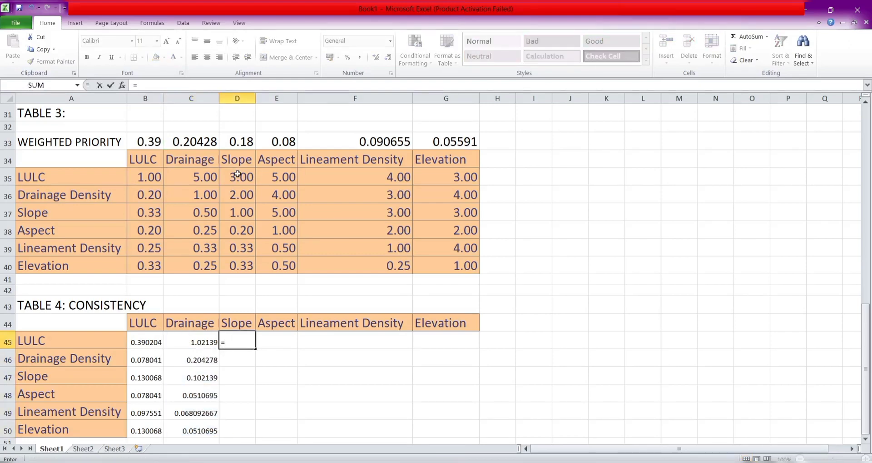
pyautogui.click(239, 177)
pyautogui.click(241, 141)
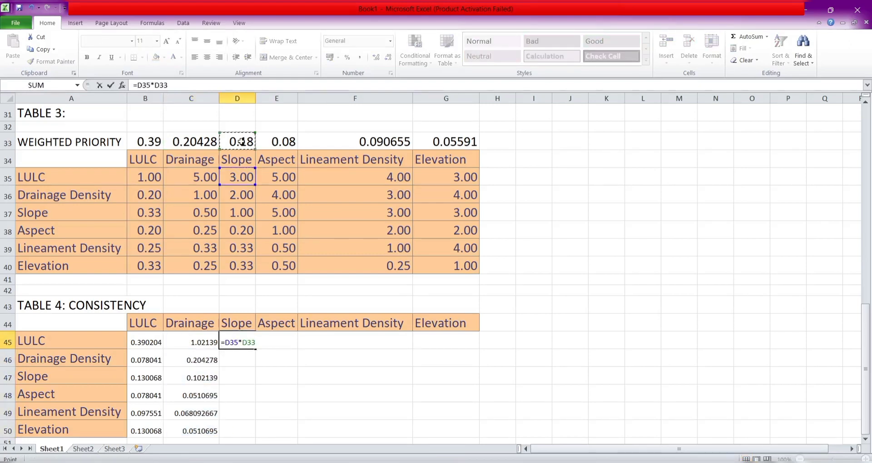
pyautogui.press('F4')
pyautogui.press('Return')
pyautogui.click(248, 342)
pyautogui.moveTo(256, 348); pyautogui.dragTo(255, 431)
# Step: Calculate Table 4's Aspect column with =E35*E$33 in E45 and fill it down to E50
pyautogui.click(275, 344)
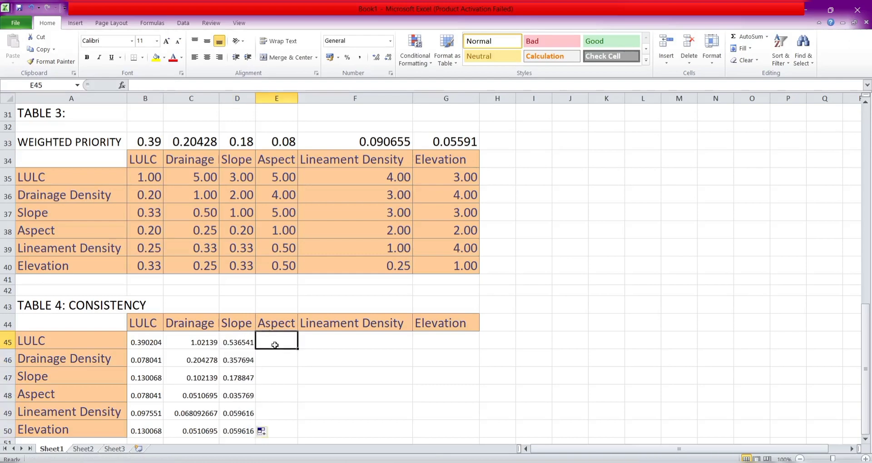
pyautogui.write('=')
pyautogui.click(275, 178)
pyautogui.write('*')
pyautogui.click(286, 144)
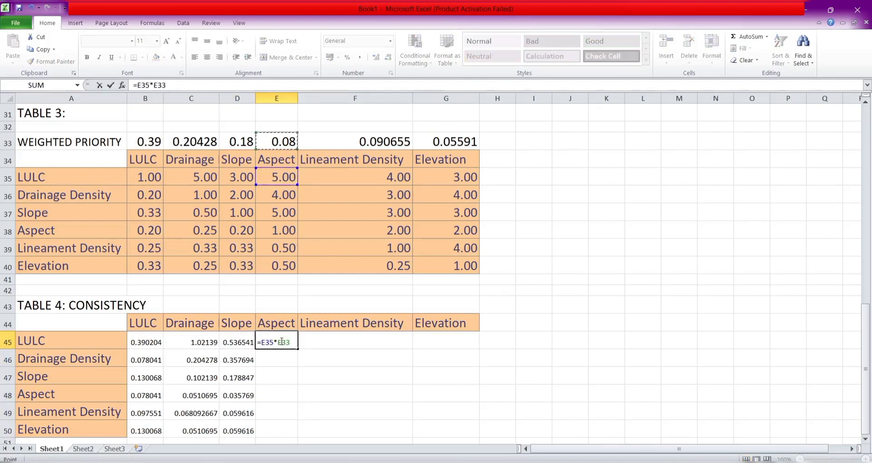
pyautogui.press('Return')
pyautogui.click(282, 341)
pyautogui.moveTo(297, 348); pyautogui.dragTo(293, 434)
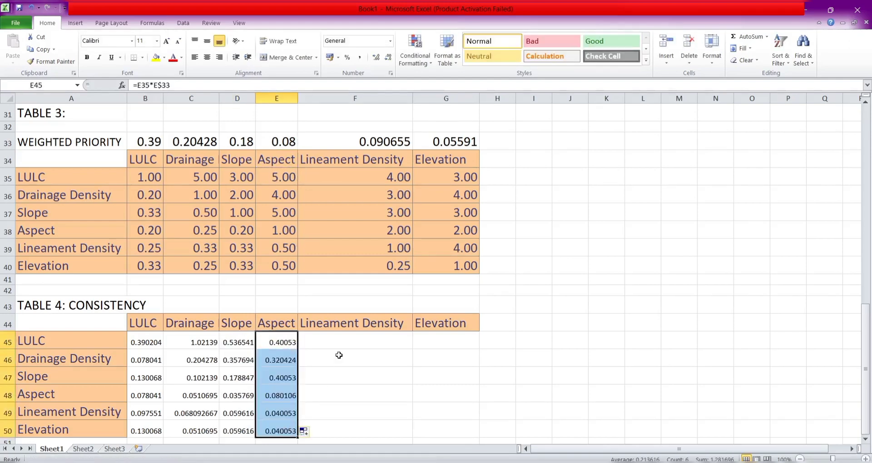
# Step: Calculate Table 4's Lineament Density column by multiplying F35 by row-locked F33 in F45 and fill it down to F50
pyautogui.click(345, 341)
pyautogui.write('=')
pyautogui.click(384, 177)
pyautogui.write('*')
pyautogui.click(383, 138)
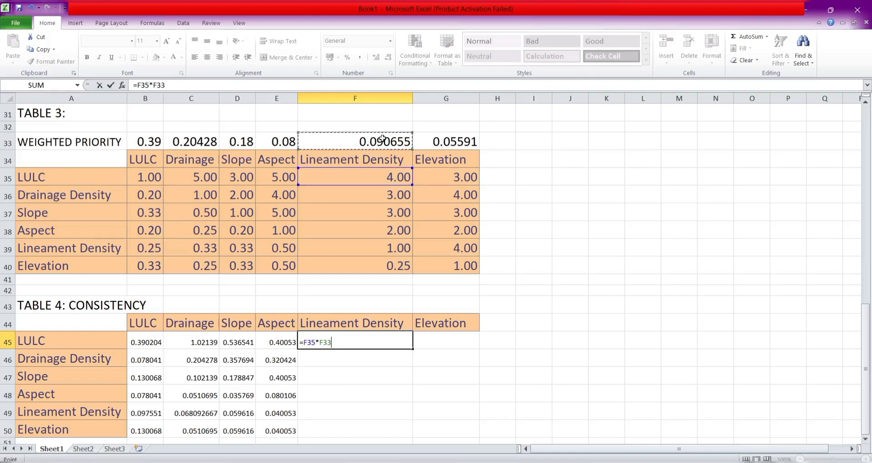
pyautogui.press('Return')
pyautogui.click(321, 342)
pyautogui.moveTo(412, 349); pyautogui.dragTo(411, 430)
# Step: Calculate Table 4's Elevation column with =G35*G$33 in G45 and fill it down to G50
pyautogui.click(444, 341)
pyautogui.write('=')
pyautogui.click(468, 177)
pyautogui.write('*')
pyautogui.click(455, 142)
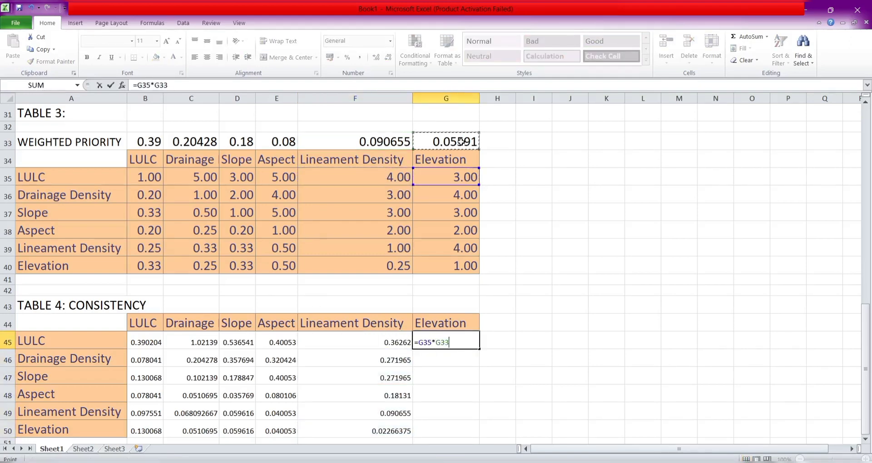
pyautogui.press('Return')
pyautogui.click(447, 343)
pyautogui.moveTo(478, 348); pyautogui.dragTo(479, 431)
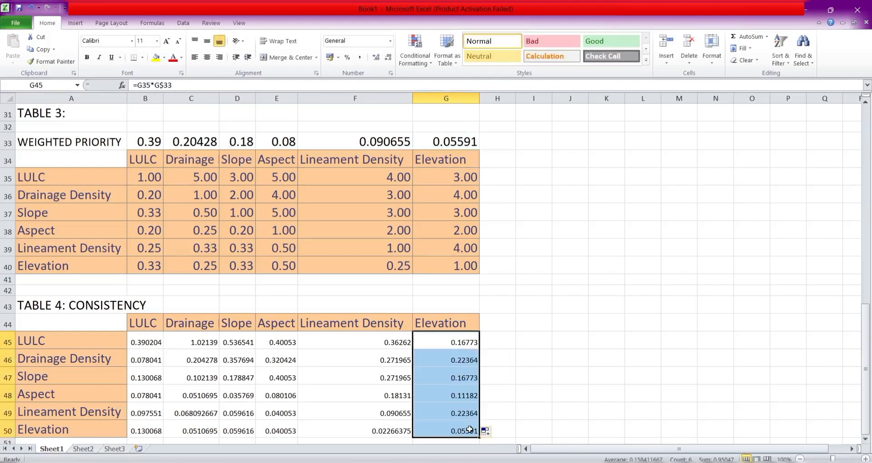
# Step: Enter the heading WEIGHTED SUM in I44 and total the LULC row with =SUM(B45:G45) in I45
pyautogui.scroll(-2, 482, 409)
pyautogui.click(534, 227)
pyautogui.write('WEIGHTED SUM')
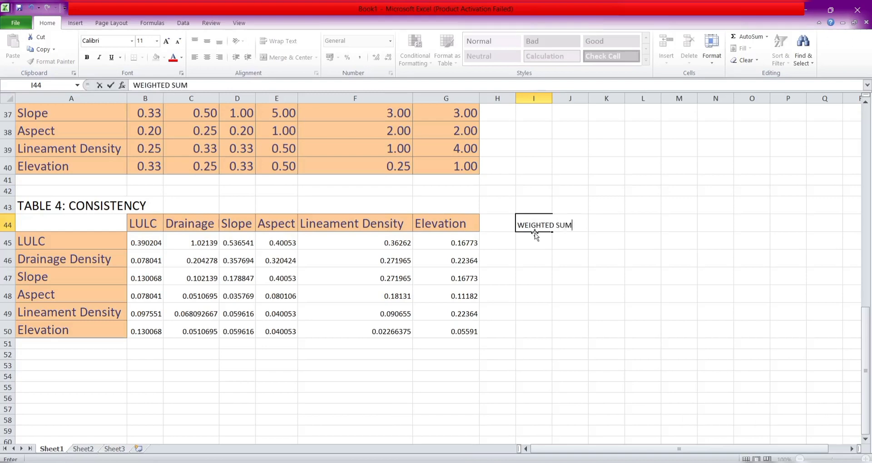
pyautogui.press('Return')
pyautogui.write('=SUM(')
pyautogui.moveTo(136, 241); pyautogui.dragTo(439, 248)
pyautogui.write(')')
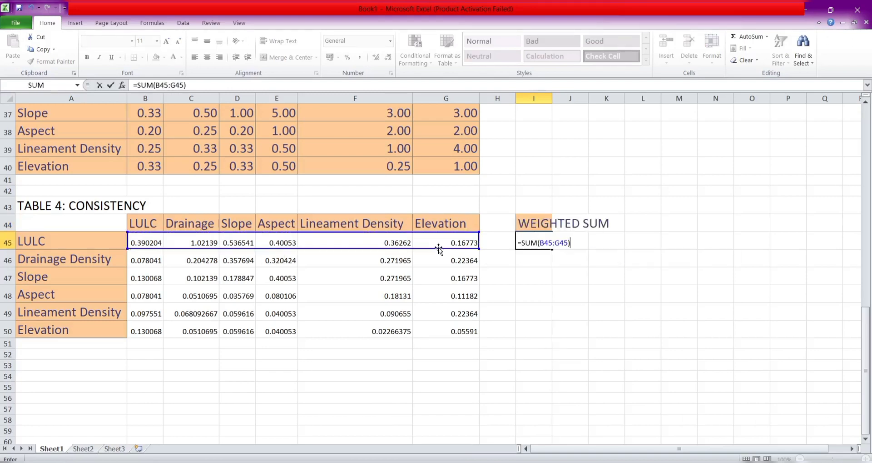
pyautogui.press('Return')
# Step: Sum columns B to G of the Drainage Density, Slope and Aspect rows in I46, I47 and I48, and start a SUM in I49
pyautogui.write('=SUM(')
pyautogui.moveTo(136, 259); pyautogui.dragTo(431, 264)
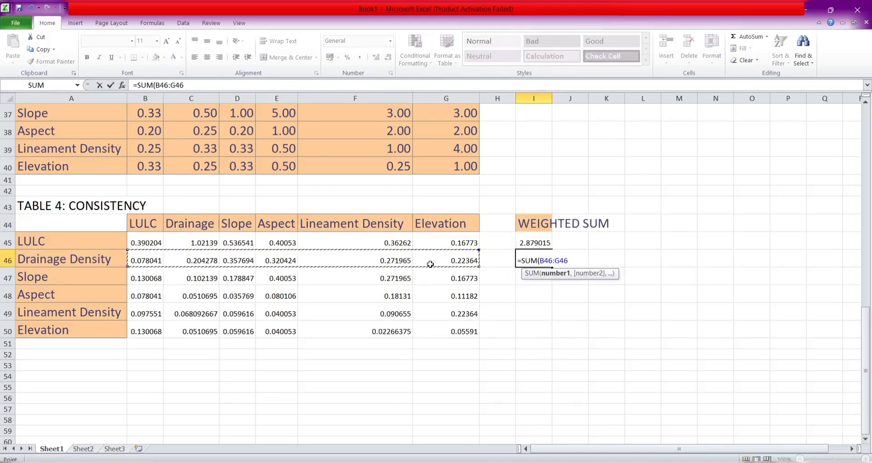
pyautogui.press('Return')
pyautogui.write('=SUM(')
pyautogui.moveTo(136, 278); pyautogui.dragTo(431, 279)
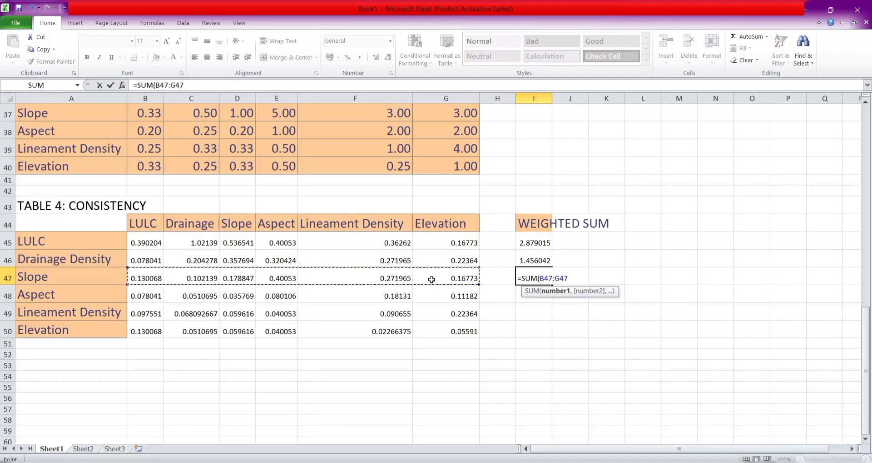
pyautogui.press('Return')
pyautogui.write('=SUM(')
pyautogui.moveTo(136, 295); pyautogui.dragTo(451, 300)
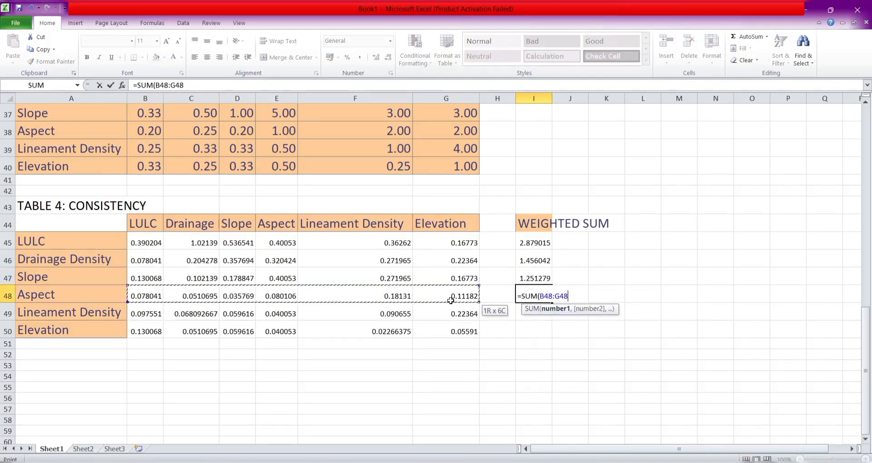
pyautogui.press('Return')
pyautogui.write('=SUM(')
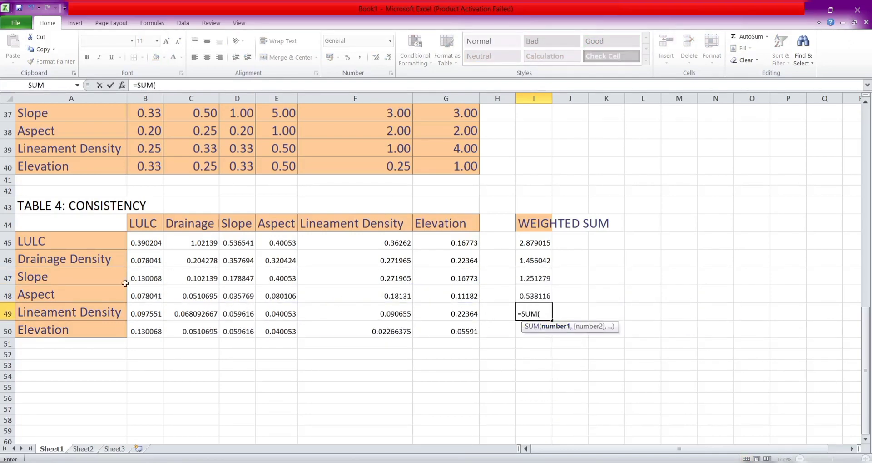
pyautogui.moveTo(151, 312); pyautogui.dragTo(390, 312)
pyautogui.click(431, 313)
pyautogui.press('BackSpace')
pyautogui.press('BackSpace')
pyautogui.press('BackSpace')
pyautogui.moveTo(149, 316); pyautogui.dragTo(365, 318)
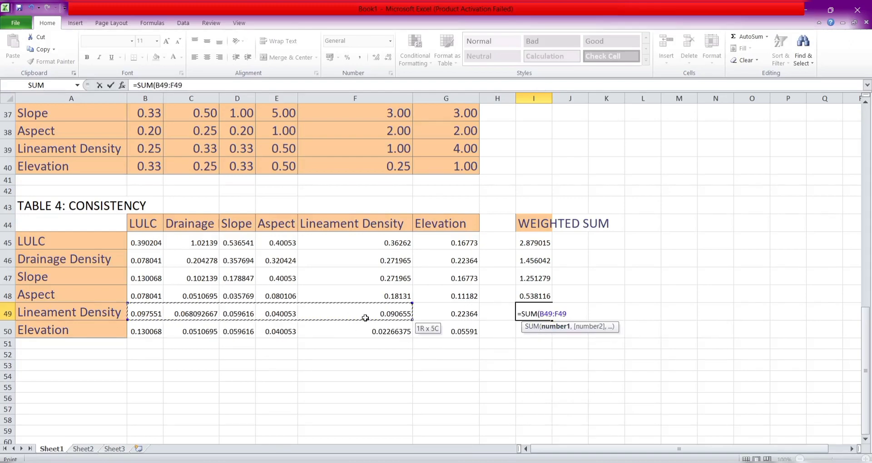
pyautogui.click(451, 313)
pyautogui.press('BackSpace')
pyautogui.press('BackSpace')
pyautogui.press('BackSpace')
# Step: Complete I49's sum with the range B49:G49 and total the Elevation row B50:G50 in I50
pyautogui.moveTo(155, 314); pyautogui.dragTo(444, 306)
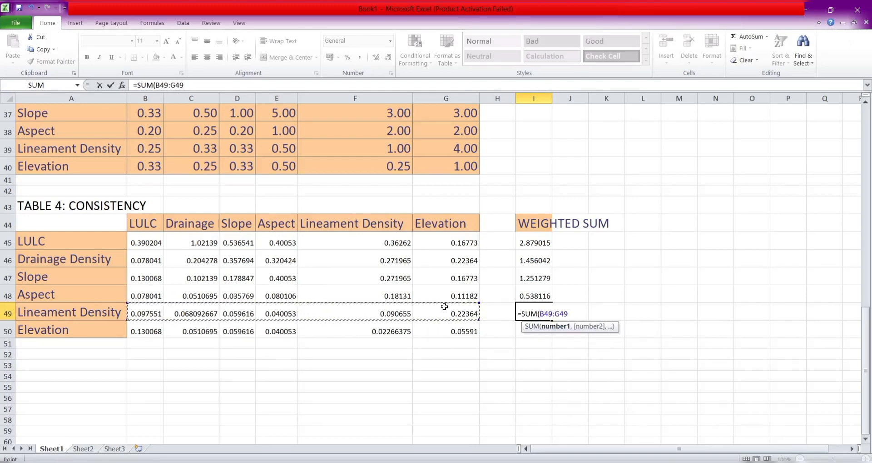
pyautogui.press('Return')
pyautogui.write('=SUM(')
pyautogui.moveTo(145, 331); pyautogui.dragTo(452, 331)
pyautogui.press('Return')
# Step: Enter the heading WEIGHTED PRIORITY in L44 and average the LULC row B45:G45 in L45
pyautogui.click(643, 222)
pyautogui.write('WEIGHTED')
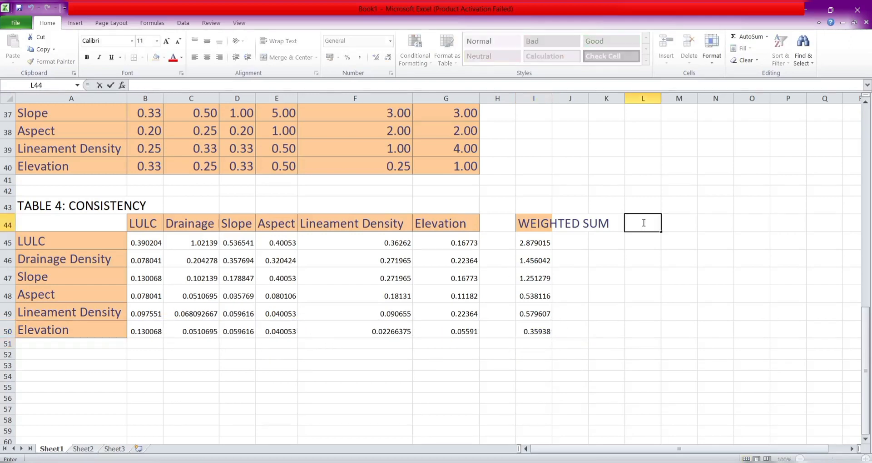
pyautogui.write(' PRIORITY')
pyautogui.press('Return')
pyautogui.write('=AVERAGE(')
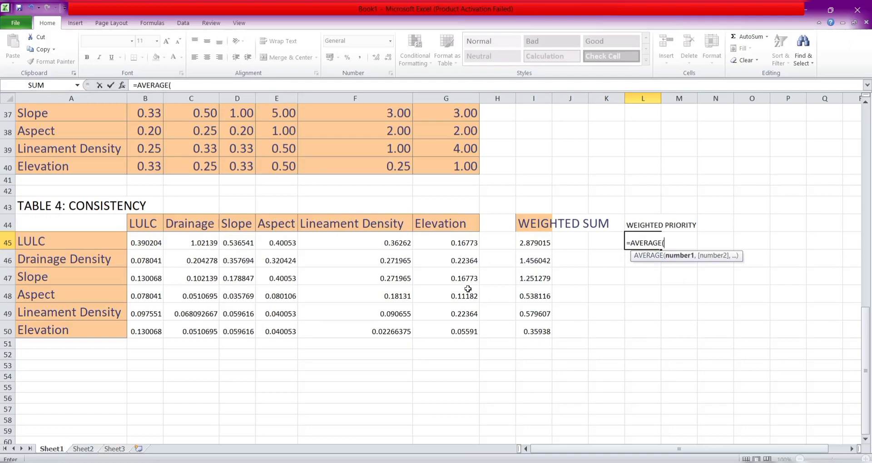
pyautogui.moveTo(154, 244); pyautogui.dragTo(432, 244)
pyautogui.press('Return')
# Step: Average the Drainage Density row with =AVERAGE(B46:G46) in L46
pyautogui.write('=AVERAGE(')
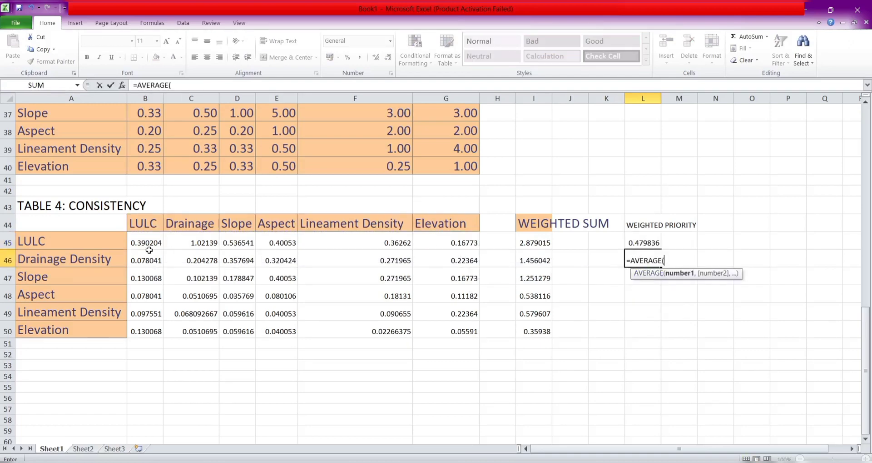
pyautogui.moveTo(148, 261); pyautogui.dragTo(457, 262)
pyautogui.write(')')
pyautogui.press('Return')
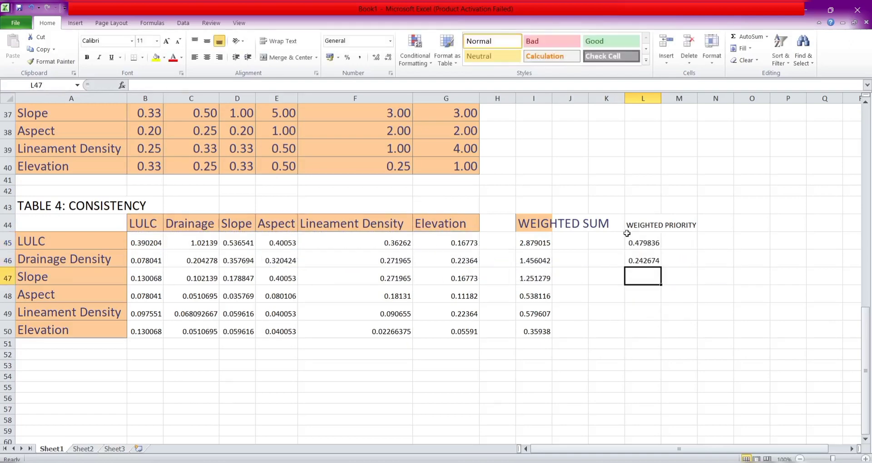
pyautogui.doubleClick(633, 238)
pyautogui.doubleClick(638, 278)
pyautogui.press('BackSpace')
pyautogui.press('BackSpace')
pyautogui.press('BackSpace')
pyautogui.press('BackSpace')
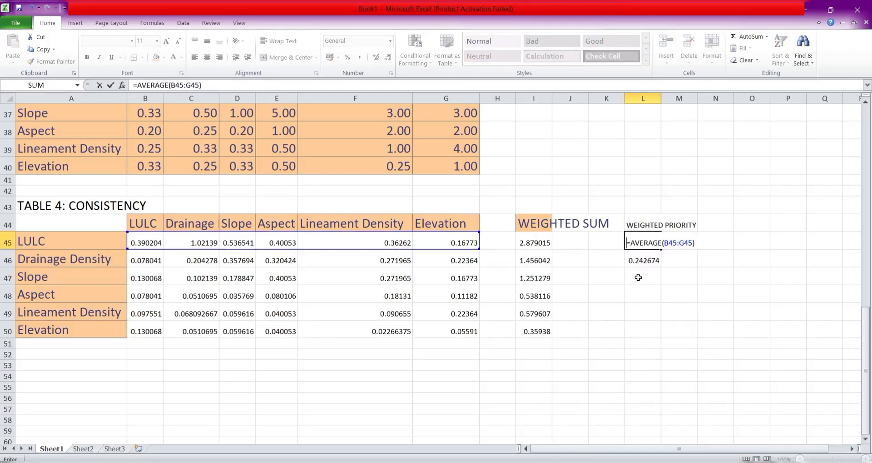
pyautogui.press('Return')
# Step: Average the Slope row B47:G47 in L47 and the Aspect row B48:G48 in L48
pyautogui.click(639, 277)
pyautogui.write('=AVER')
pyautogui.doubleClick(655, 294)
pyautogui.moveTo(148, 278); pyautogui.dragTo(472, 278)
pyautogui.press('Return')
pyautogui.write('=AVERA')
pyautogui.doubleClick(654, 308)
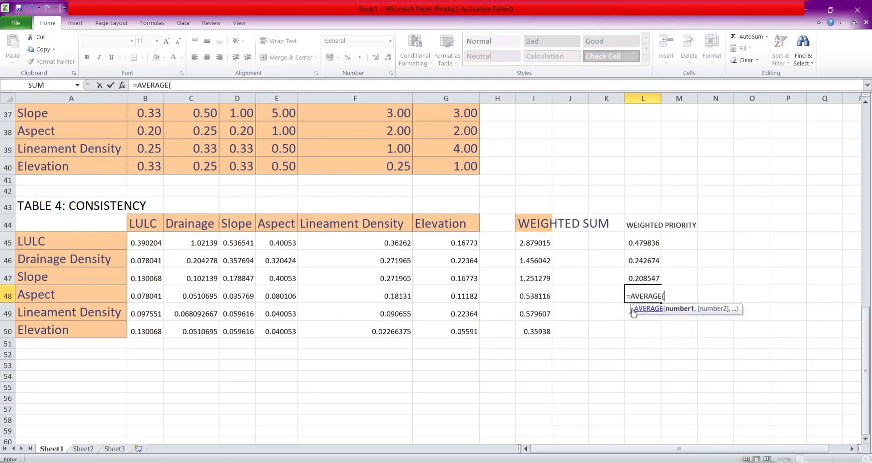
pyautogui.moveTo(155, 295); pyautogui.dragTo(425, 295)
pyautogui.press('Return')
# Step: Average the Lineament Density row B49:G49 in L49 and the Elevation row B50:G50 in L50
pyautogui.write('=AVER')
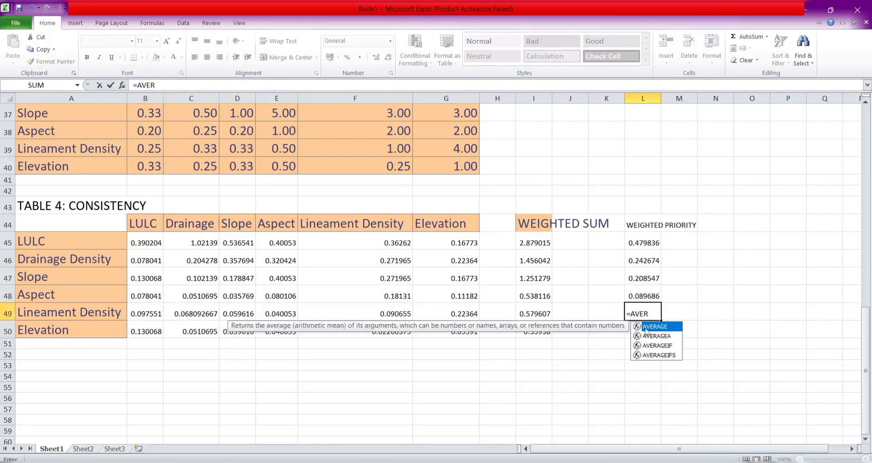
pyautogui.doubleClick(655, 325)
pyautogui.moveTo(143, 313); pyautogui.dragTo(473, 311)
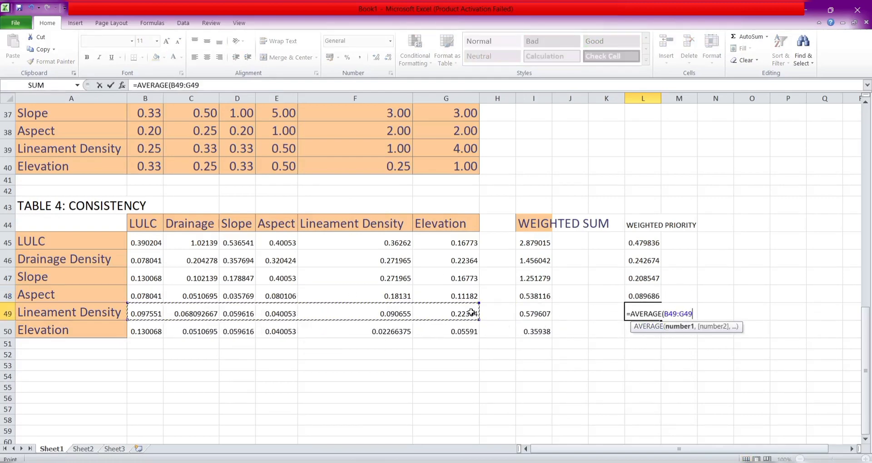
pyautogui.press('Return')
pyautogui.write('=AVER')
pyautogui.doubleClick(650, 344)
pyautogui.moveTo(144, 330); pyautogui.dragTo(425, 329)
pyautogui.press('Return')
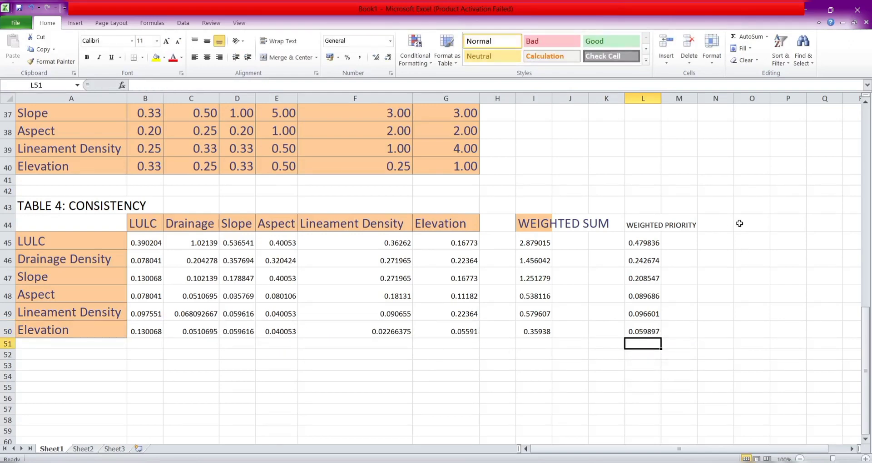
# Step: Copy the WEIGHTED SUM heading text into H53 and add a slash after it
pyautogui.doubleClick(543, 224)
pyautogui.moveTo(611, 220); pyautogui.dragTo(519, 223)
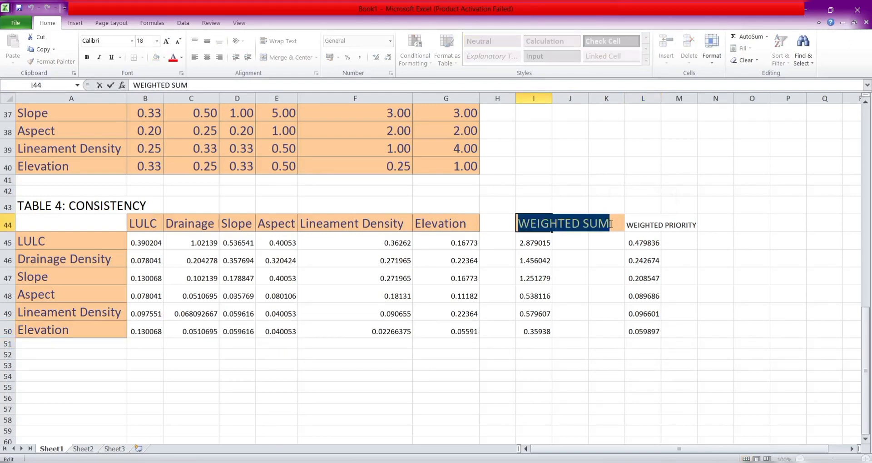
pyautogui.hotkey('ctrl', 'c')
pyautogui.click(506, 364)
pyautogui.hotkey('ctrl', 'v')
pyautogui.write('/')
# Step: Append the copied WEIGHTED PRIORITY heading text to H53 so it reads WEIGHTED SUM/WEIGHTED PRIORITY
pyautogui.doubleClick(633, 225)
pyautogui.moveTo(627, 224); pyautogui.dragTo(696, 222)
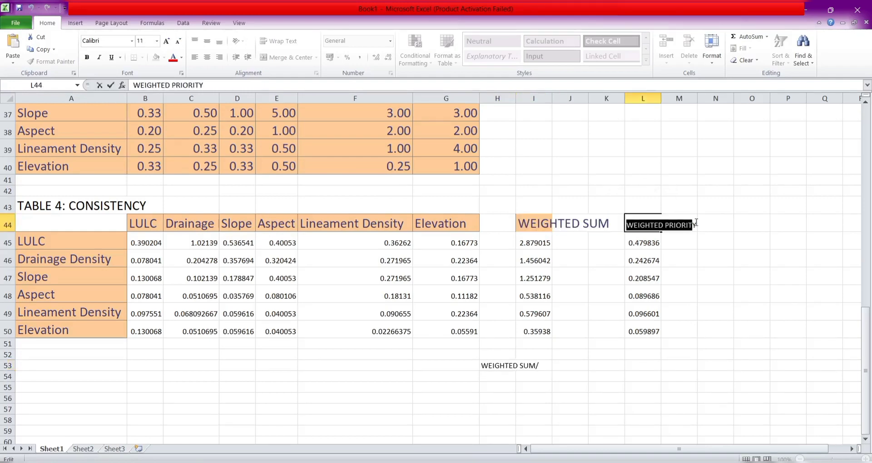
pyautogui.hotkey('ctrl', 'c')
pyautogui.click(551, 364)
pyautogui.doubleClick(508, 368)
pyautogui.hotkey('ctrl', 'v')
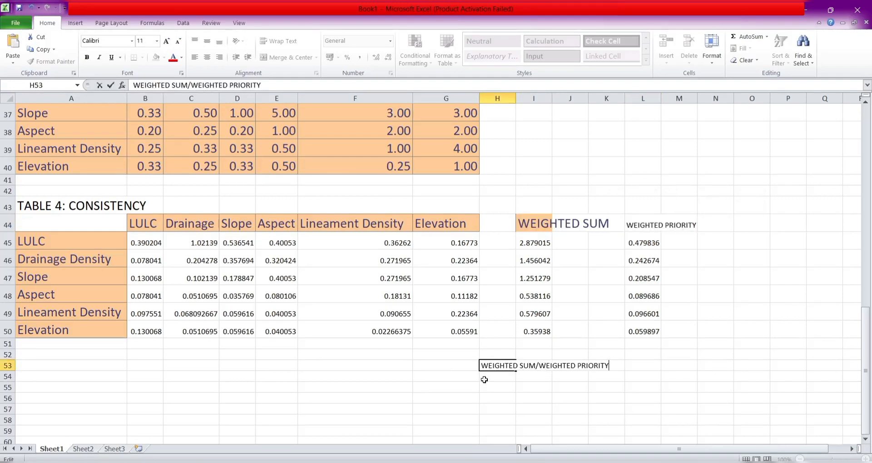
pyautogui.press('Return')
# Step: Divide the LULC weighted sum by its weighted priority in H54, locking the divisor's row as =I45/L$45
pyautogui.write('=')
pyautogui.click(637, 240)
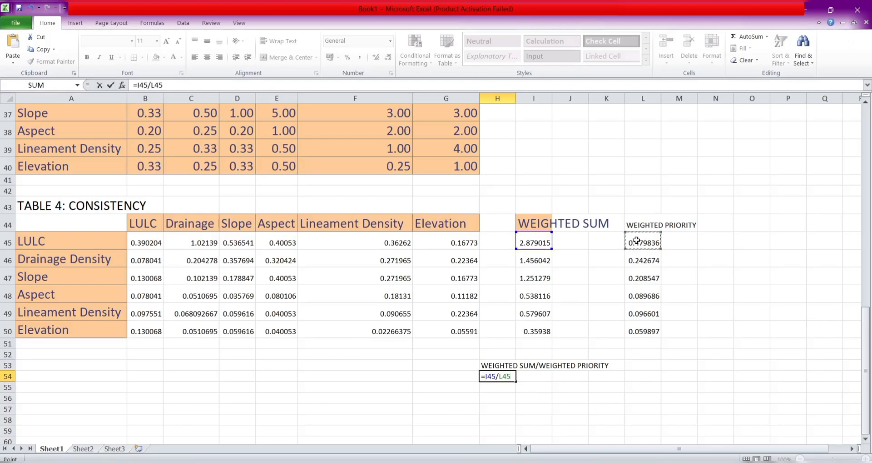
pyautogui.press('Return')
pyautogui.doubleClick(504, 375)
pyautogui.write('$')
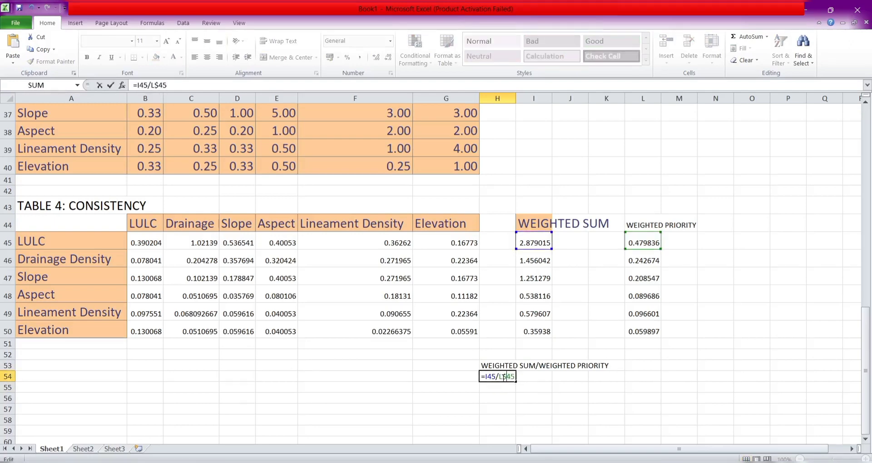
pyautogui.press('Return')
# Step: Try to fill H54's formula down to H59, and undo the fill
pyautogui.click(504, 376)
pyautogui.scroll(-1, 504, 375)
pyautogui.moveTo(516, 327); pyautogui.dragTo(517, 383)
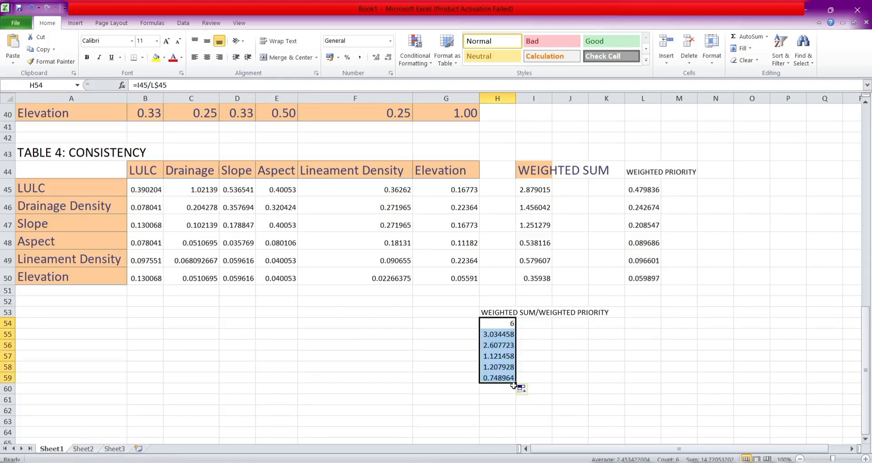
pyautogui.hotkey('ctrl', 'z')
# Step: Divide weighted sum by weighted priority for Drainage Density with =I46/L46 in H55 and for Slope with =I47/L47 in H56
pyautogui.click(497, 338)
pyautogui.write('=')
pyautogui.click(525, 204)
pyautogui.write('/')
pyautogui.click(638, 203)
pyautogui.press('Return')
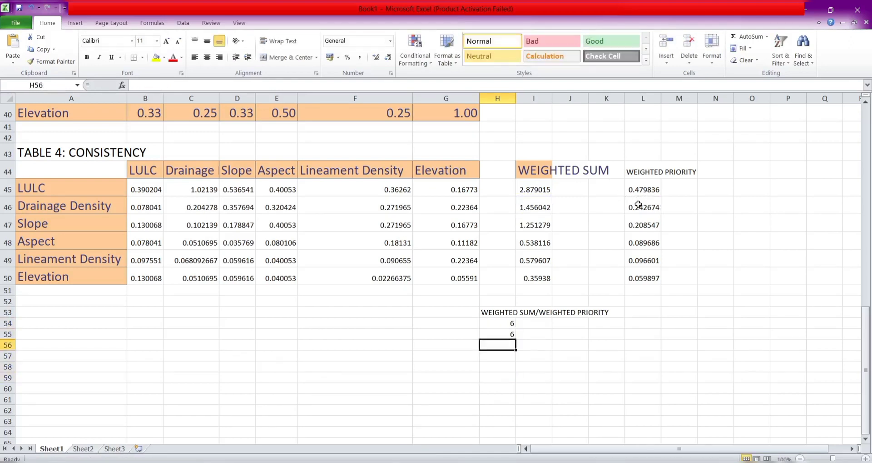
pyautogui.write('=')
pyautogui.click(540, 227)
pyautogui.write('/')
pyautogui.click(649, 225)
pyautogui.press('Return')
# Step: Divide weighted sum by weighted priority for Aspect with =I48/L48 in H57 and for Lineament Density with =I49/L49 in H58
pyautogui.write('=')
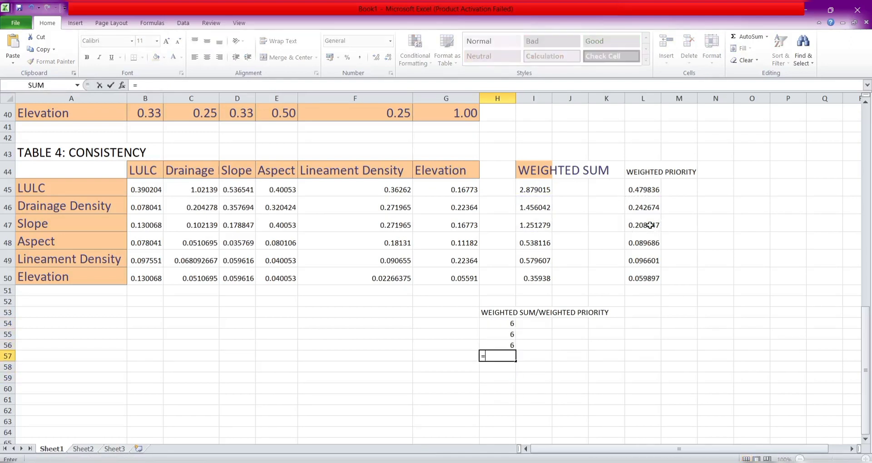
pyautogui.click(532, 241)
pyautogui.write('/')
pyautogui.click(646, 241)
pyautogui.press('Return')
pyautogui.write('=')
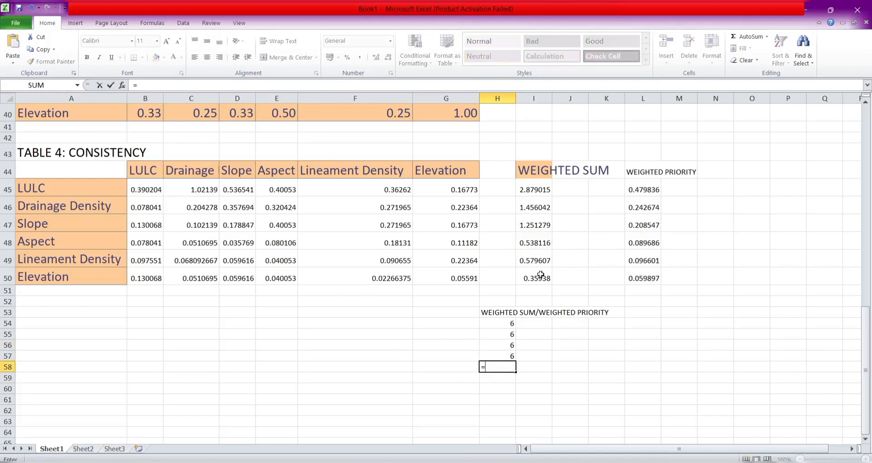
pyautogui.click(533, 258)
pyautogui.write('/')
pyautogui.click(638, 259)
pyautogui.press('Return')
# Step: Divide weighted sum by weighted priority for Elevation with =I50/L50 in H59
pyautogui.write('=')
pyautogui.click(532, 276)
pyautogui.write('/')
pyautogui.click(655, 278)
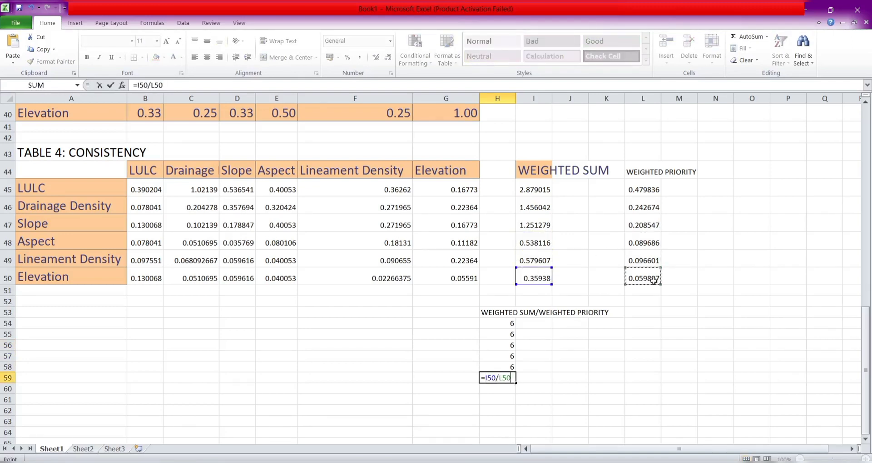
pyautogui.press('Return')
# Step: Total the six weighted sum/weighted priority ratios with =SUM(H54:H59) in H60
pyautogui.write('=SUM(')
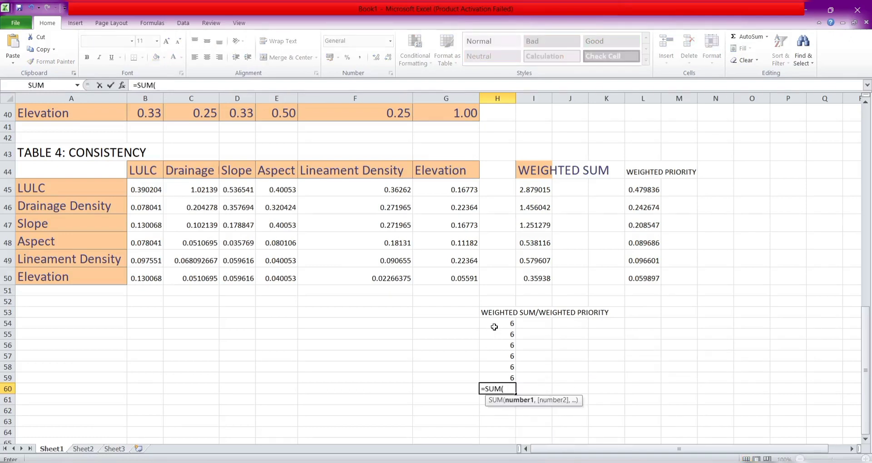
pyautogui.moveTo(494, 326); pyautogui.dragTo(504, 377)
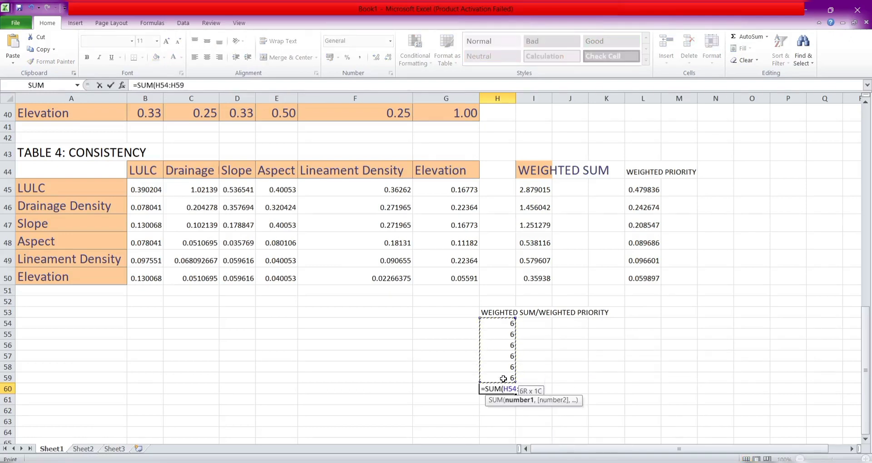
pyautogui.write(')')
pyautogui.press('Return')
pyautogui.press('Down')
pyautogui.press('Down')
pyautogui.press('Down')
pyautogui.press('Down')
pyautogui.press('Down')
pyautogui.press('Down')
pyautogui.press('Down')
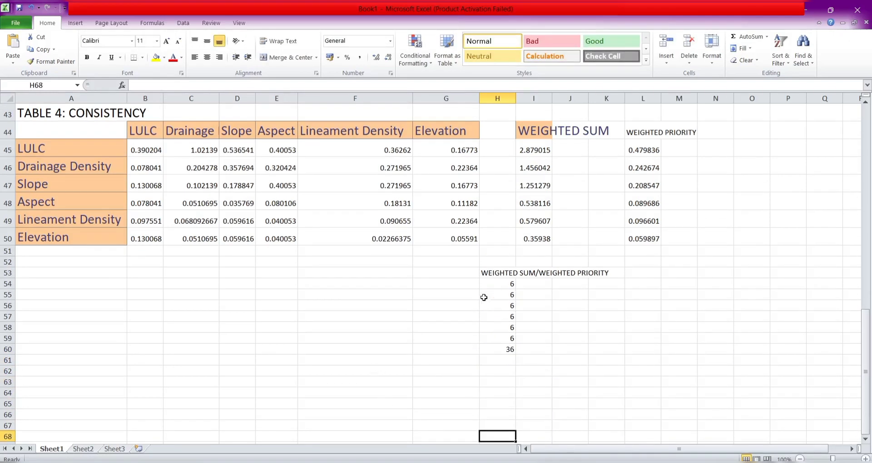
# Step: Set the font size of the weighted sum/weighted priority heading, ratios and total in H53:H60 to 16
pyautogui.moveTo(494, 272); pyautogui.dragTo(499, 349)
pyautogui.click(157, 40)
pyautogui.click(145, 113)
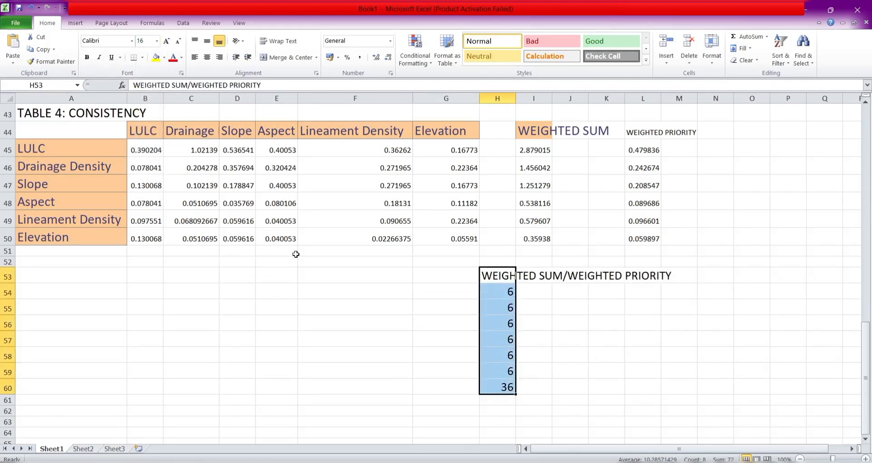
# Step: Enter the heading LAMBDA MAX in C62 and set its font size to 16
pyautogui.click(191, 410)
pyautogui.write('LAMBDA MAX')
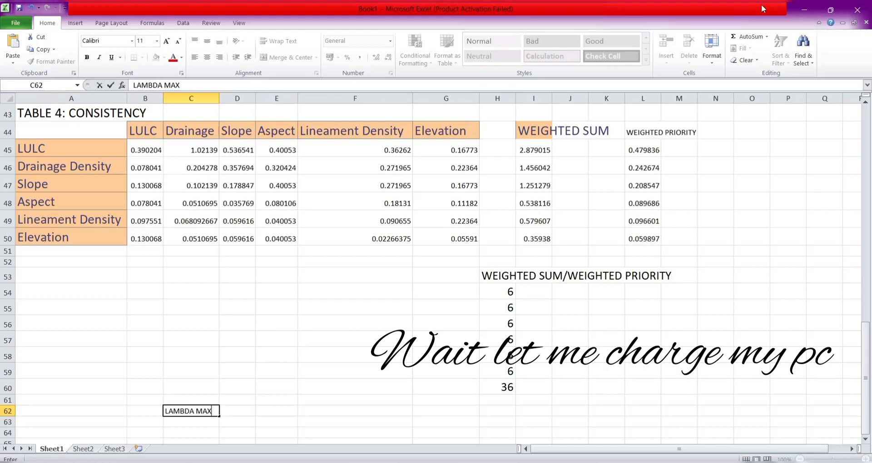
pyautogui.press('Return')
pyautogui.press('Up')
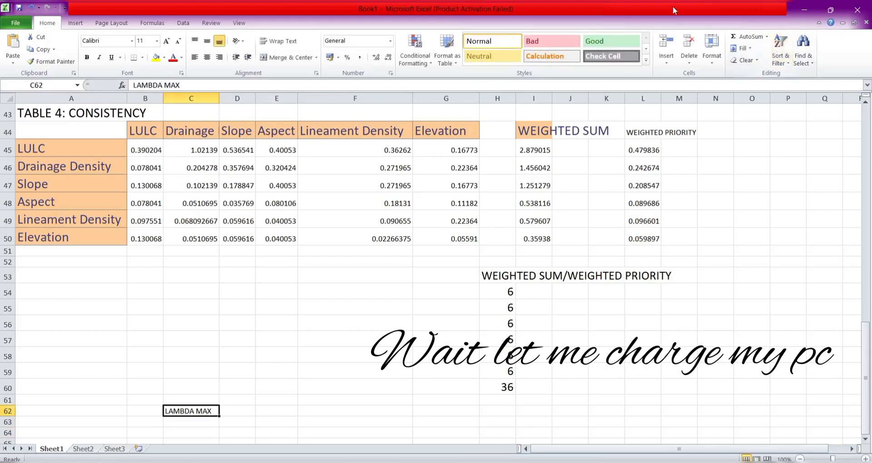
pyautogui.click(157, 40)
pyautogui.click(145, 112)
# Step: Calculate lambda max in C64 by dividing the ratio total by the number of factors with =H60/6
pyautogui.scroll(1, 189, 306)
pyautogui.scroll(-4, 189, 305)
pyautogui.click(189, 283)
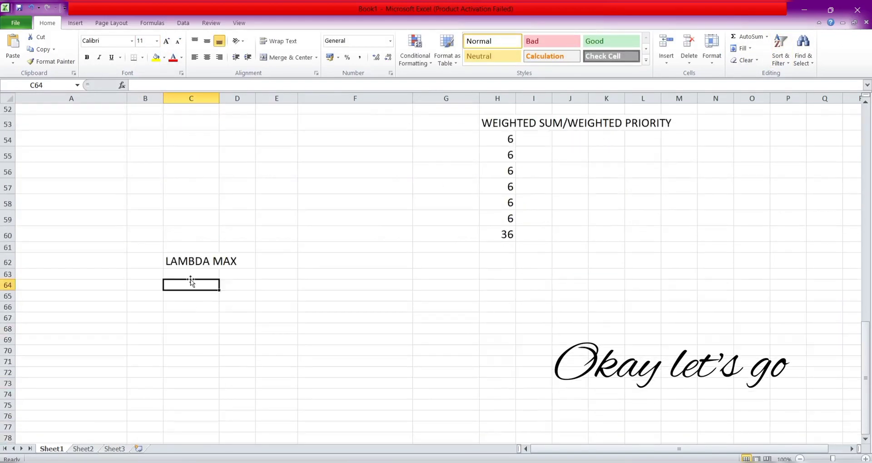
pyautogui.write('=H60/6')
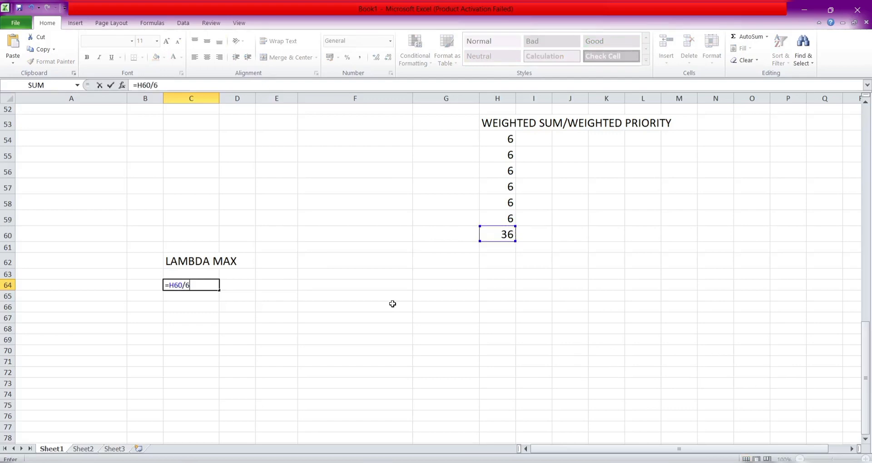
pyautogui.press('Return')
# Step: Enter the heading CONSISTENCY INDEX (CI) in E62, keeping the neighbouring cell D62 empty
pyautogui.click(274, 260)
pyautogui.write('C')
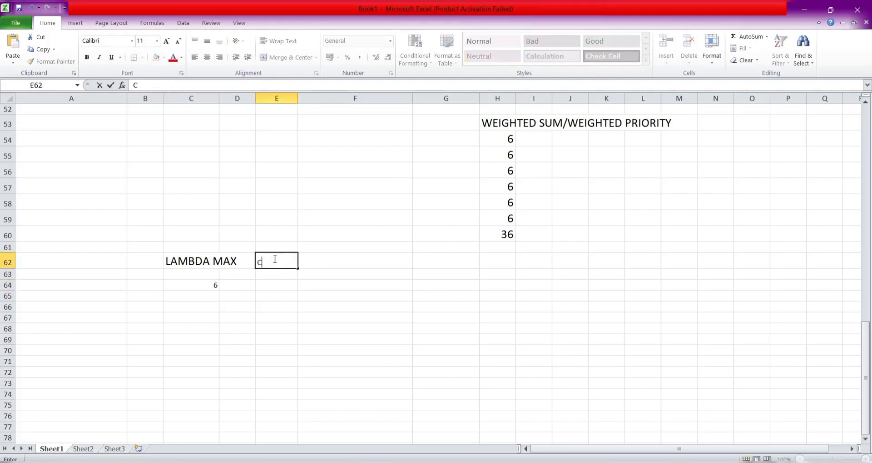
pyautogui.write('ONSISTENCY INDEX ()')
pyautogui.press('Left')
pyautogui.write('CI')
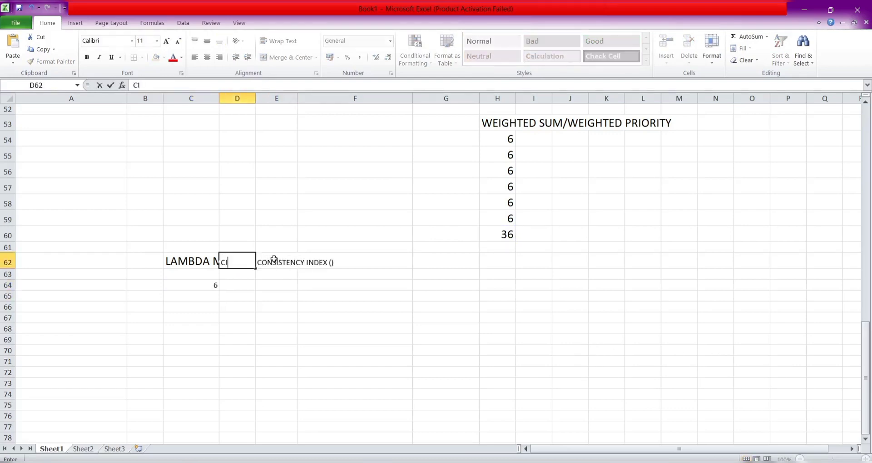
pyautogui.press('BackSpace')
pyautogui.press('BackSpace')
pyautogui.write('CI')
pyautogui.click(325, 257)
pyautogui.doubleClick(247, 263)
pyautogui.press('BackSpace')
pyautogui.press('BackSpace')
pyautogui.click(264, 280)
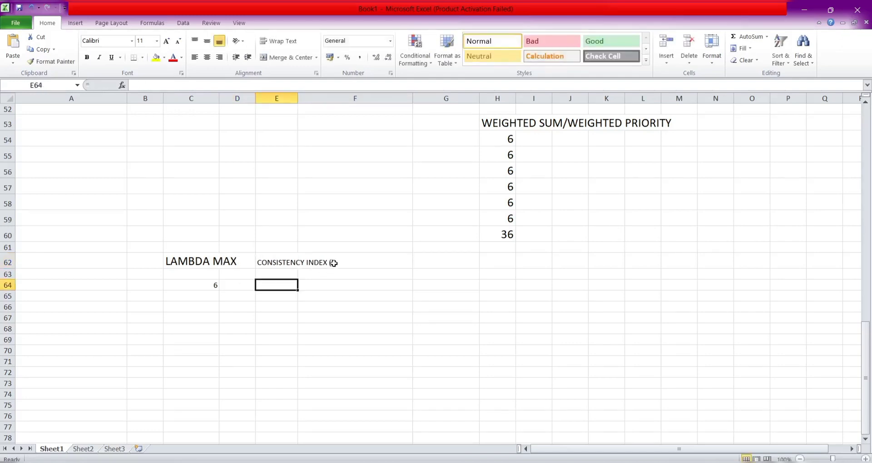
pyautogui.doubleClick(333, 262)
pyautogui.doubleClick(279, 262)
pyautogui.write('CI')
# Step: Enter the heading CONSISTENCY RATIO (CR) in G62
pyautogui.click(439, 260)
pyautogui.write('CONSIS')
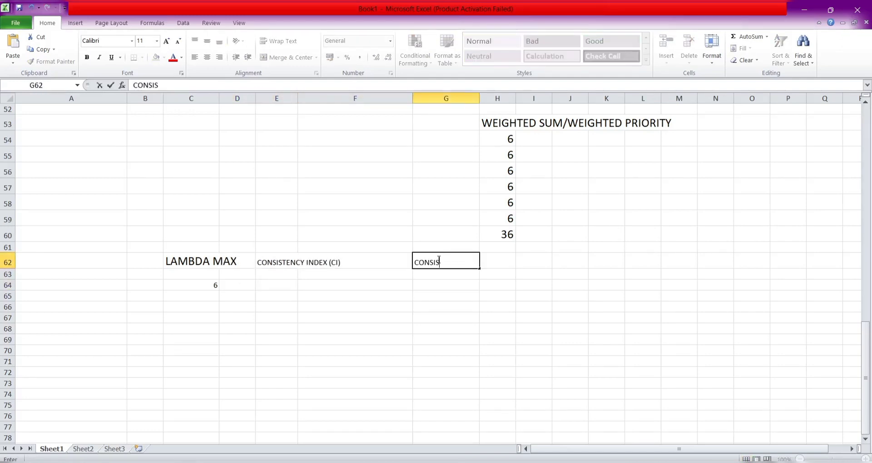
pyautogui.write('TENCY RATIO (CR)')
pyautogui.press('Left')
pyautogui.doubleClick(487, 262)
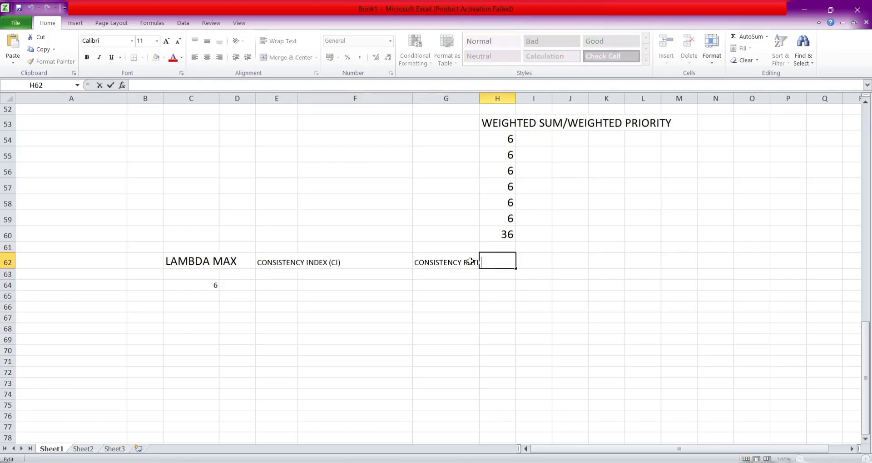
pyautogui.doubleClick(470, 261)
pyautogui.click(489, 262)
pyautogui.write('CR')
# Step: Enter the consistency index formula =C64-6/6-1, without parentheses, in E64
pyautogui.click(278, 285)
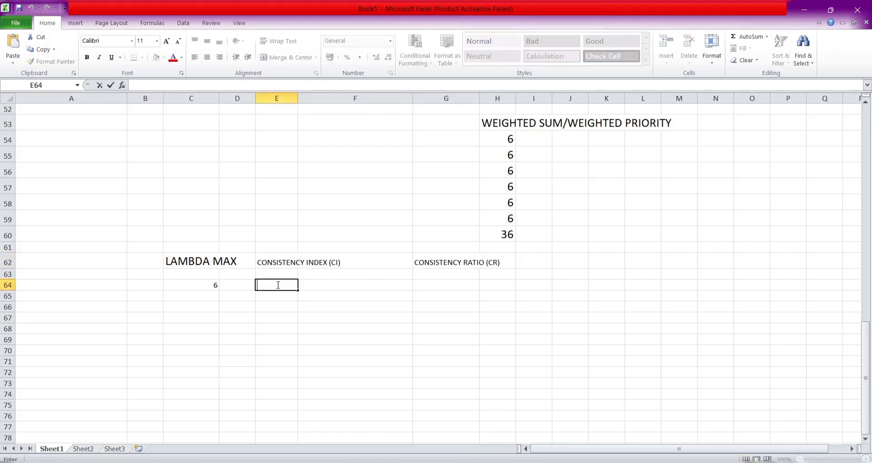
pyautogui.write('=')
pyautogui.click(193, 285)
pyautogui.write('-6/6-1')
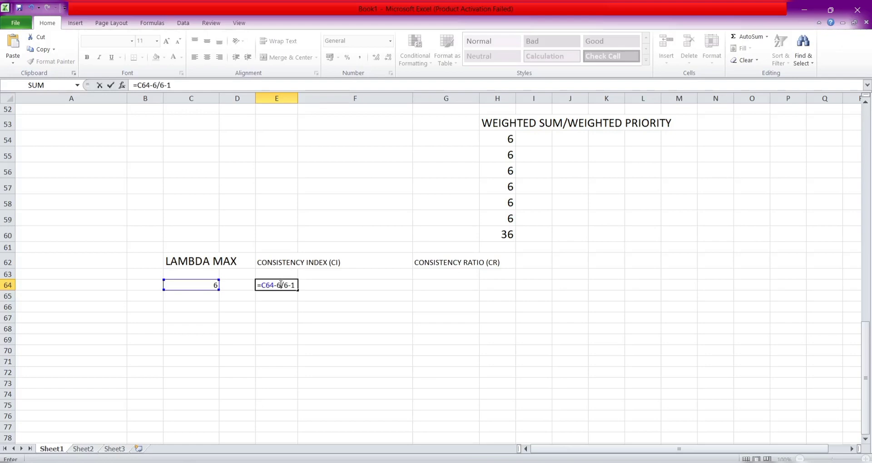
pyautogui.press('Return')
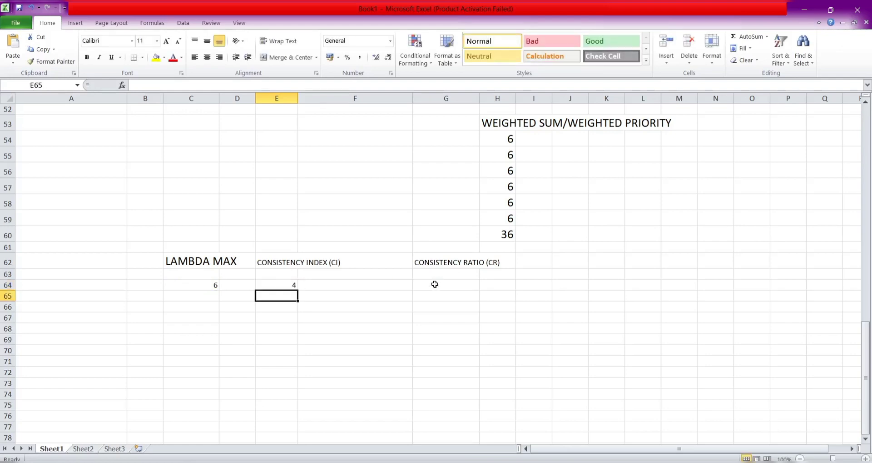
# Step: Calculate the consistency ratio in G64 by dividing the consistency index by 1.24 with =E64/1.24
pyautogui.click(433, 284)
pyautogui.write('=')
pyautogui.click(286, 285)
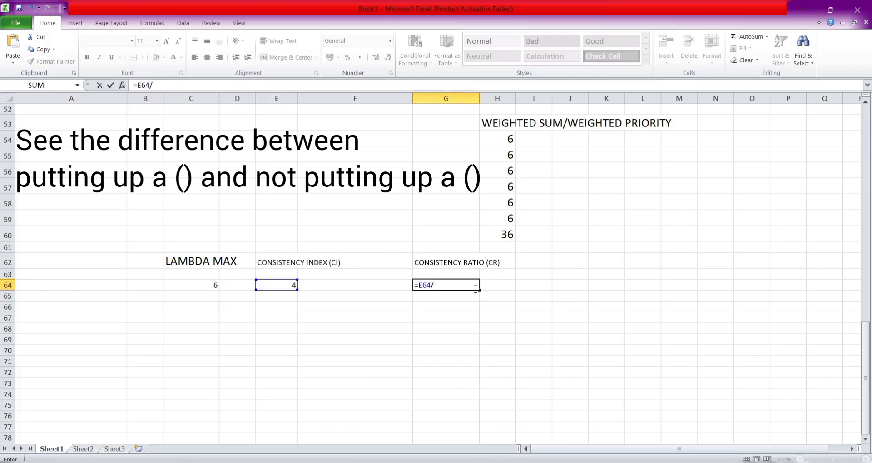
pyautogui.write('/1.24')
pyautogui.press('Return')
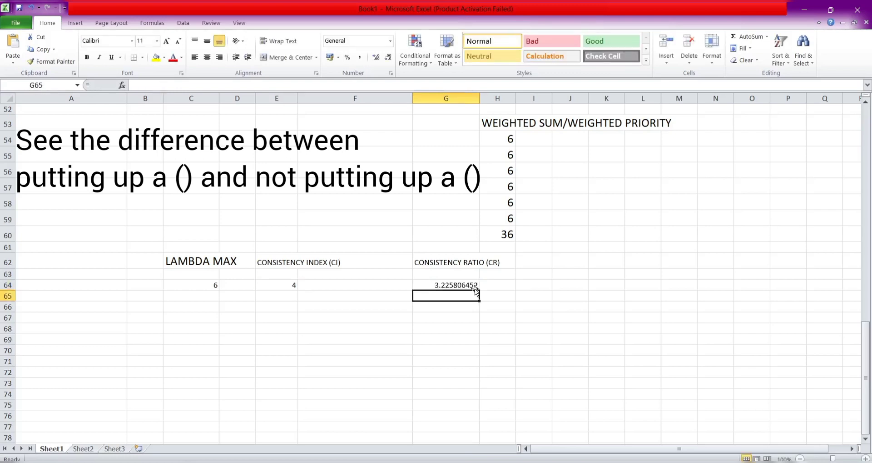
# Step: Multiply the consistency ratio by 100 in G65 with =G64*100
pyautogui.write('=')
pyautogui.click(453, 285)
pyautogui.write('*100')
pyautogui.press('Return')
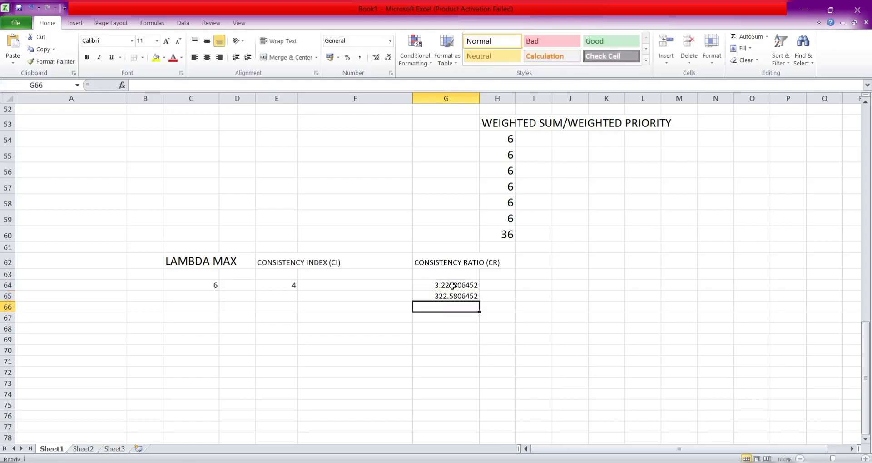
# Step: Change the formula in G65 to divide the consistency ratio by 100
pyautogui.doubleClick(453, 297)
pyautogui.click(435, 296)
pyautogui.press('BackSpace')
pyautogui.write('/')
pyautogui.press('Return')
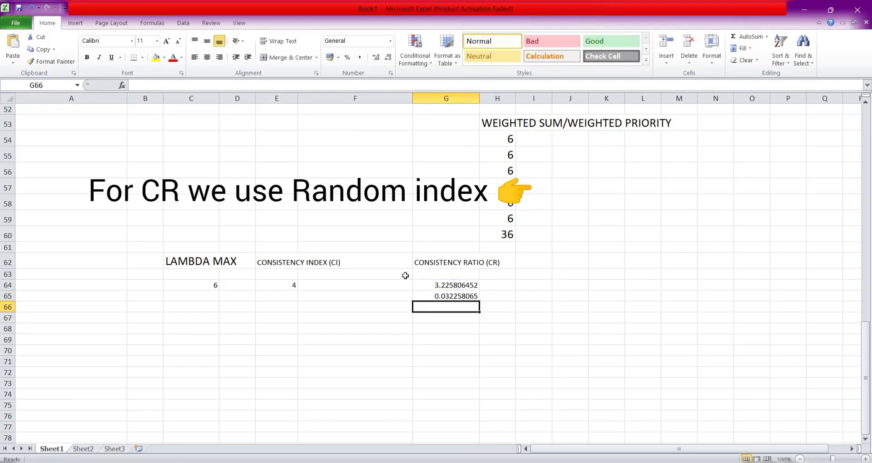
# Step: Correct the consistency index formula in E64 with parentheses so it reads =(C64-6)/(6-1)
pyautogui.doubleClick(265, 285)
pyautogui.write('(')
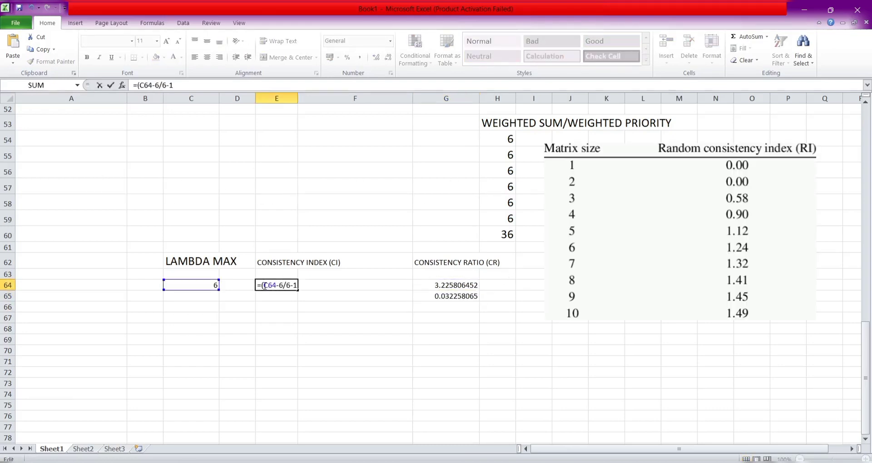
pyautogui.write(')')
pyautogui.press('Right')
pyautogui.write('(')
pyautogui.press('Right')
pyautogui.press('Right')
pyautogui.press('Right')
pyautogui.write(')')
pyautogui.press('Return')
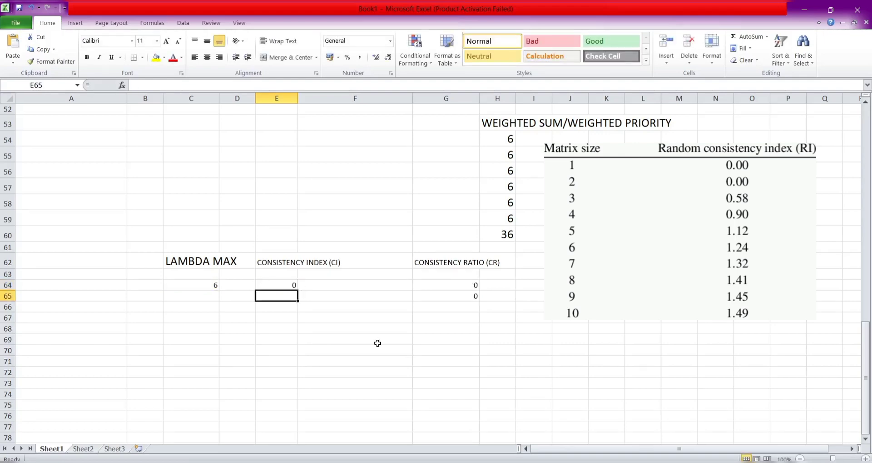
# Step: Format all cells of the sheet as Number with two decimal places
pyautogui.scroll(12, 378, 343)
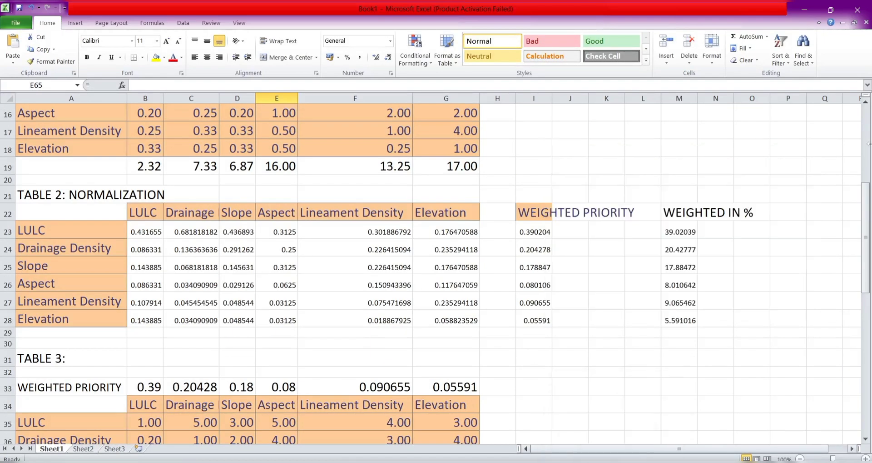
pyautogui.moveTo(146, 231); pyautogui.dragTo(693, 315)
pyautogui.hotkey('ctrl', 'a')
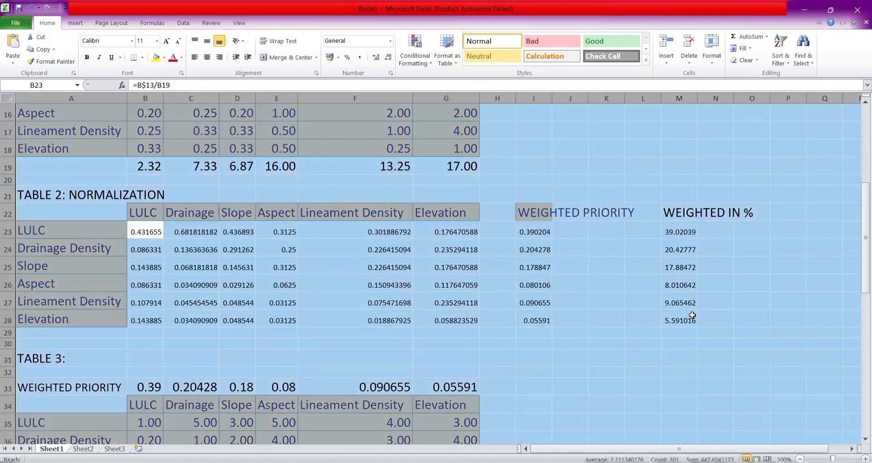
pyautogui.rightClick(692, 315)
pyautogui.click(708, 271)
pyautogui.click(585, 190)
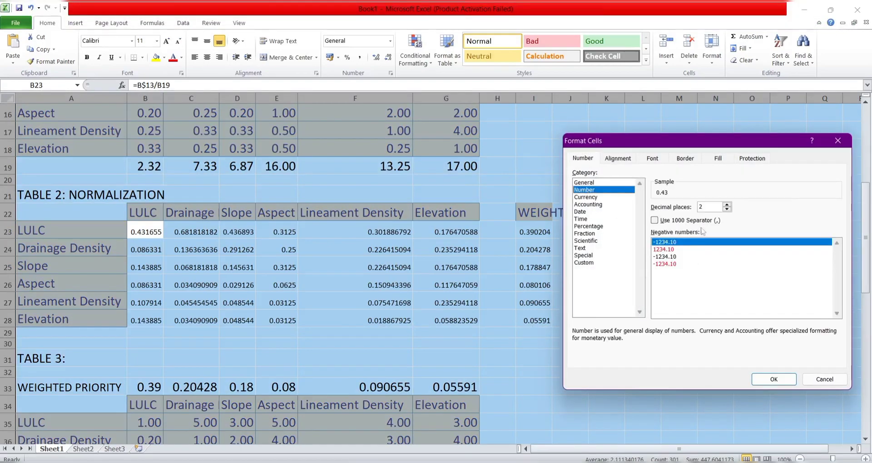
pyautogui.click(773, 384)
pyautogui.click(694, 385)
# Step: Review the reformatted values in the comparison, normalization and following tables of the sheet
pyautogui.press('Up')
pyautogui.press('Up')
pyautogui.press('Up')
pyautogui.press('Up')
pyautogui.press('Up')
pyautogui.press('Up')
pyautogui.press('Up')
pyautogui.press('Up')
pyautogui.press('Up')
pyautogui.press('Up')
pyautogui.press('Up')
pyautogui.press('Up')
pyautogui.press('Up')
pyautogui.press('Up')
pyautogui.press('Up')
pyautogui.press('Up')
pyautogui.press('Up')
pyautogui.press('Up')
pyautogui.press('Up')
pyautogui.press('Up')
pyautogui.press('Down')
pyautogui.press('Down')
pyautogui.press('Down')
pyautogui.press('Down')
pyautogui.press('Down')
pyautogui.press('Down')
pyautogui.press('Down')
pyautogui.press('Down')
pyautogui.press('Down')
pyautogui.press('Down')
pyautogui.press('Down')
pyautogui.press('Down')
pyautogui.press('Down')
pyautogui.press('Down')
pyautogui.press('Down')
pyautogui.press('Down')
pyautogui.press('Down')
pyautogui.press('Down')
pyautogui.press('Down')
pyautogui.press('Down')
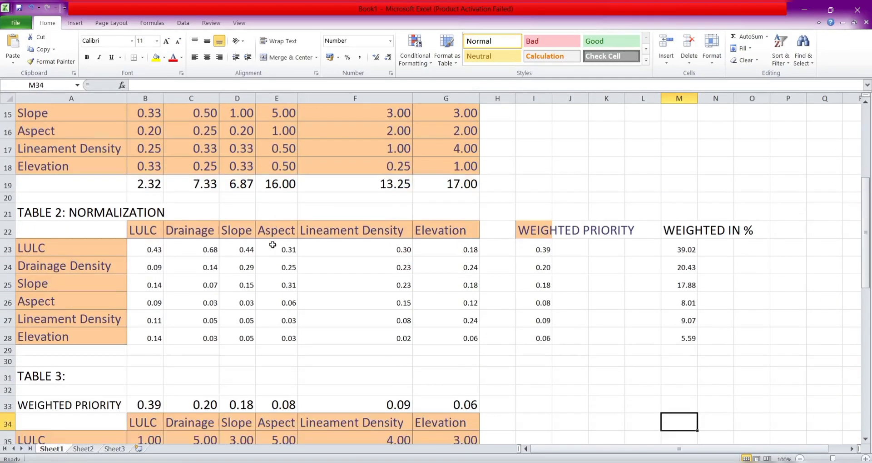
pyautogui.press('Down')
pyautogui.press('Down')
pyautogui.press('Down')
pyautogui.press('Down')
pyautogui.press('Down')
pyautogui.press('Down')
pyautogui.press('Down')
pyautogui.press('Down')
pyautogui.press('Down')
pyautogui.press('Down')
pyautogui.press('Down')
pyautogui.press('Down')
pyautogui.press('Down')
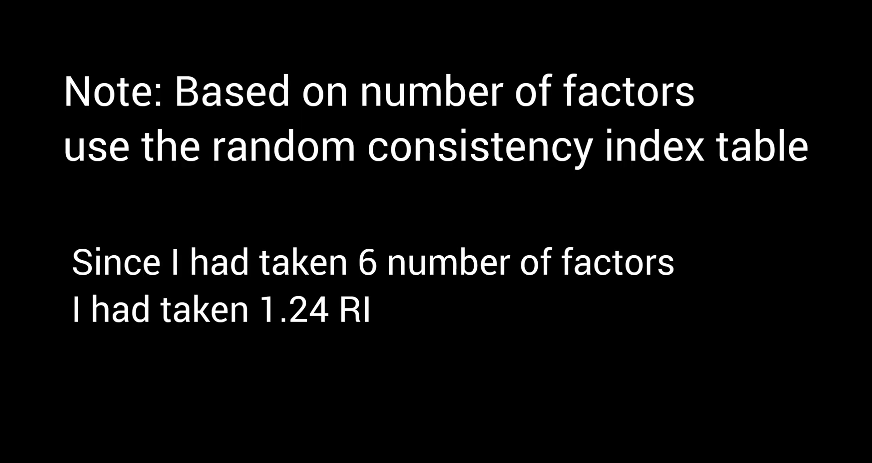